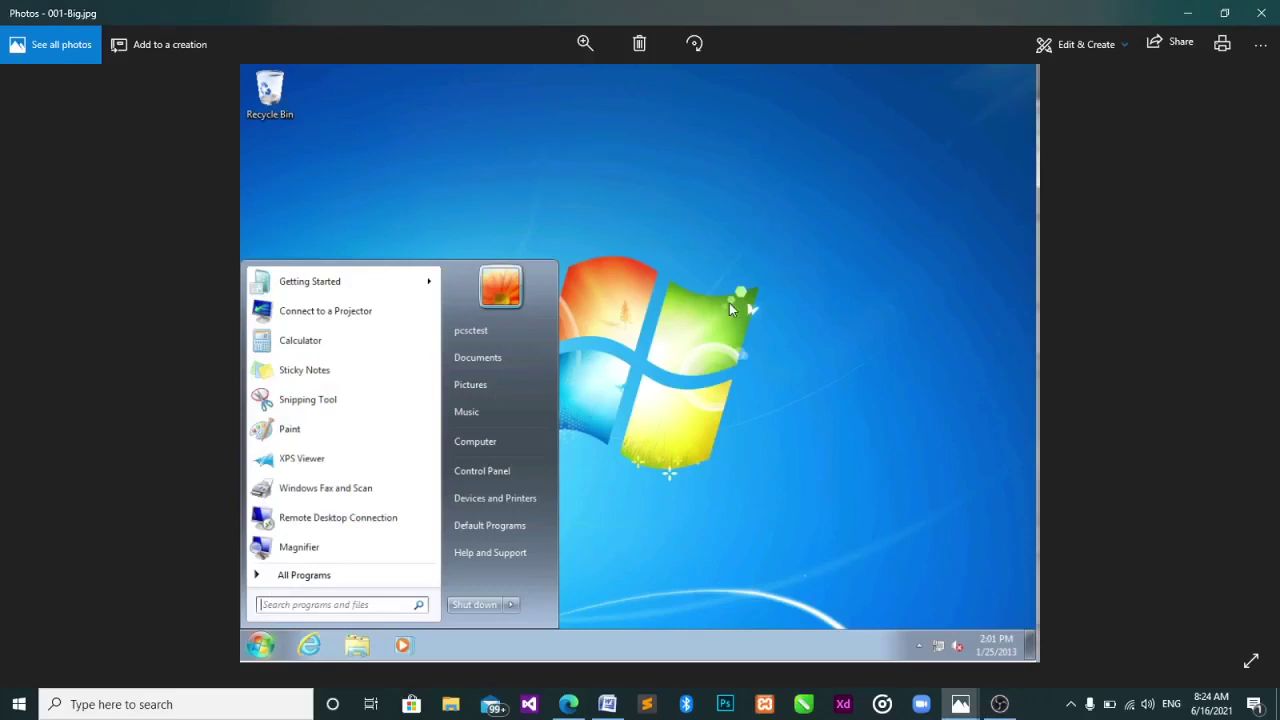
# Search the computer for "calculator" and open the classic Calculator app.
pyautogui.scroll(2, 729, 303)
pyautogui.scroll(-2, 729, 303)
pyautogui.click(171, 704)
pyautogui.write('calculator')
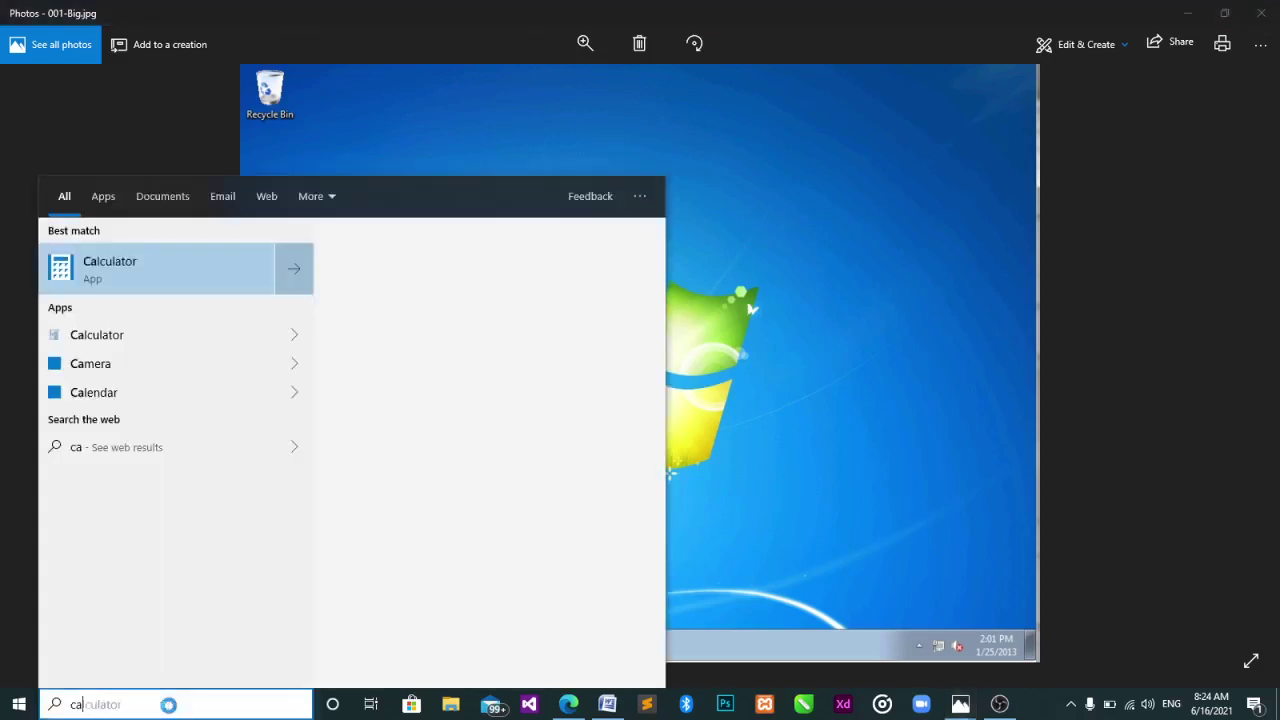
pyautogui.click(144, 323)
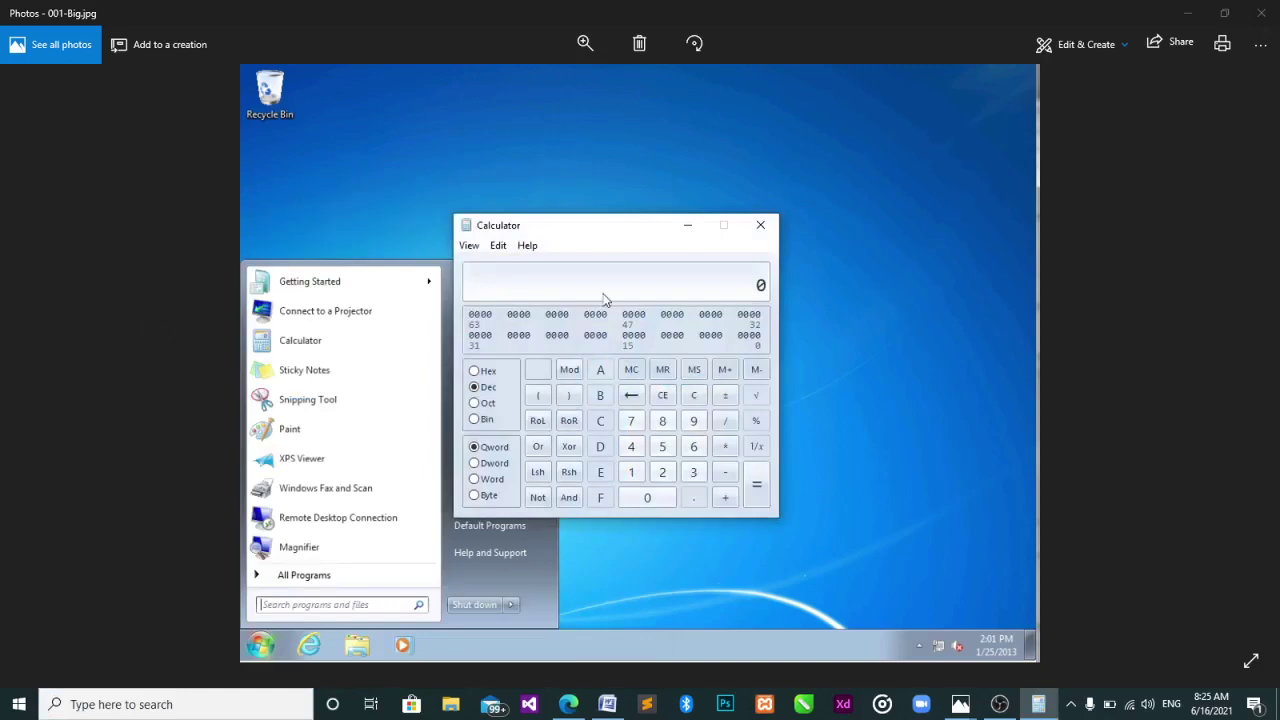
# Switch the calculator to Standard mode and back to Programmer mode.
pyautogui.moveTo(613, 226); pyautogui.dragTo(673, 250)
pyautogui.click(528, 269)
pyautogui.click(559, 288)
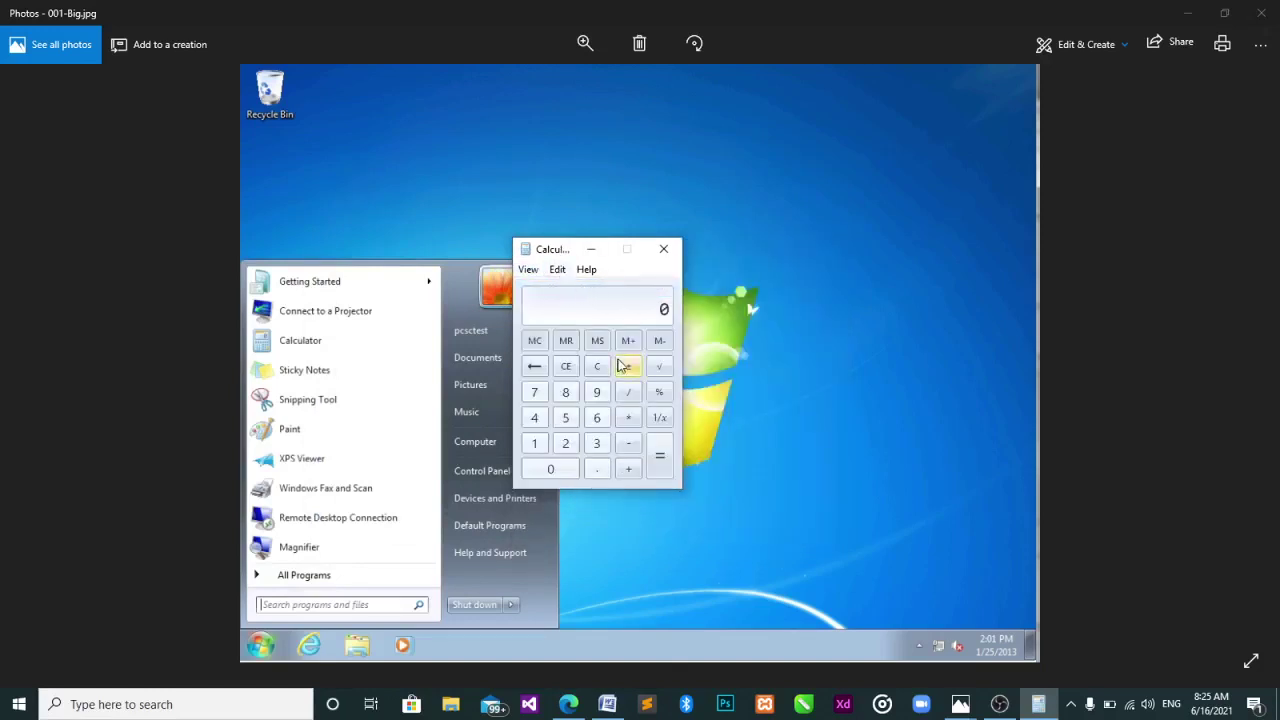
pyautogui.click(528, 271)
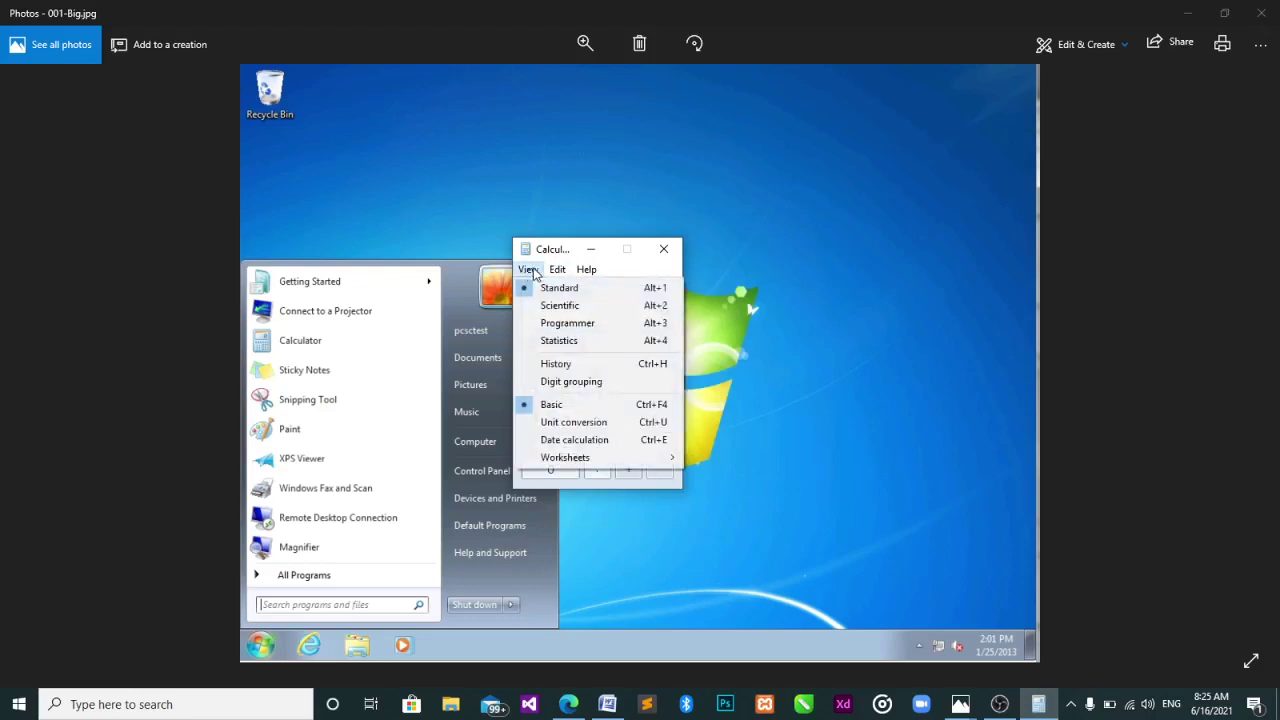
pyautogui.click(594, 325)
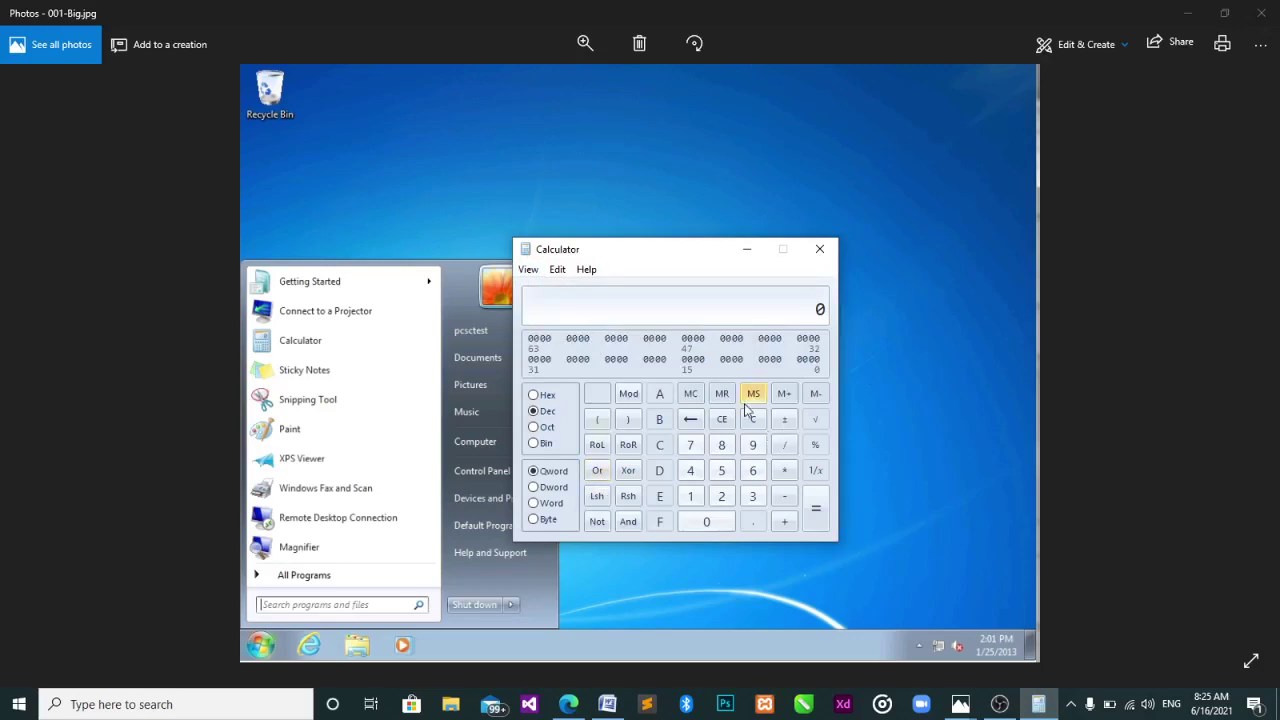
# Bring up the Word document with the conversion exercises and move the calculator window clear of its text.
pyautogui.click(607, 704)
pyautogui.click(723, 274)
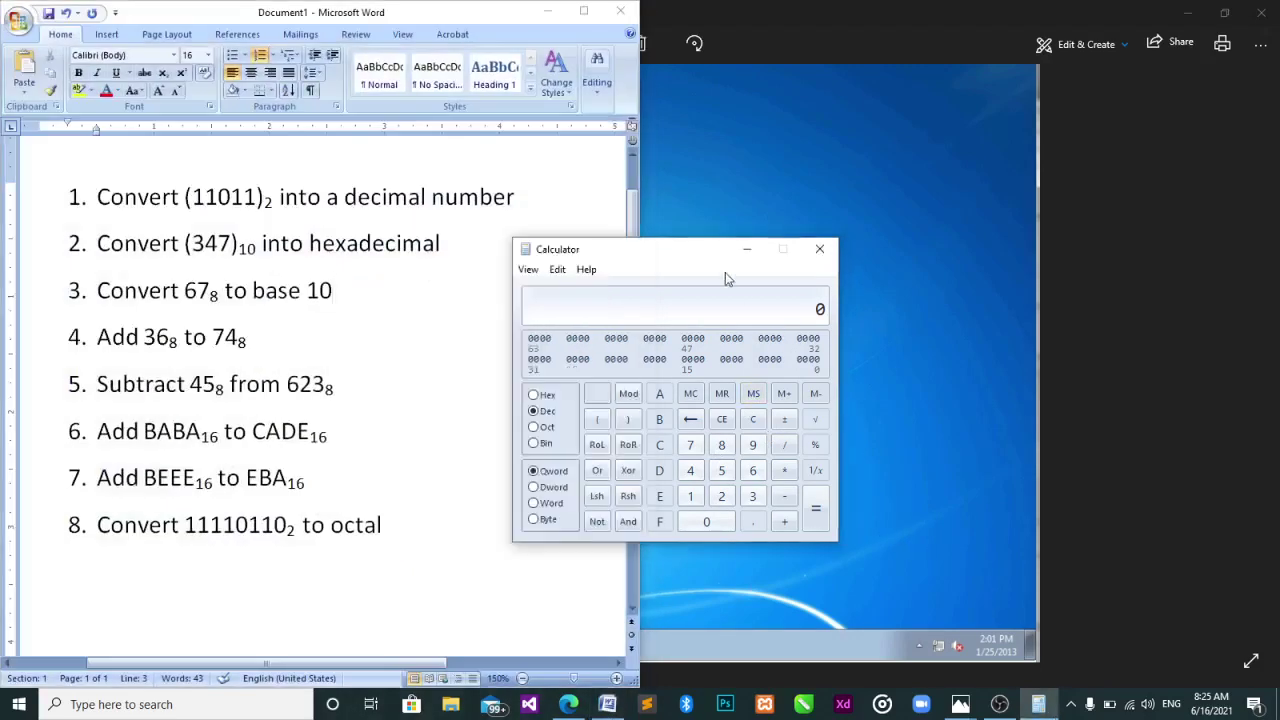
pyautogui.moveTo(669, 247); pyautogui.dragTo(803, 203)
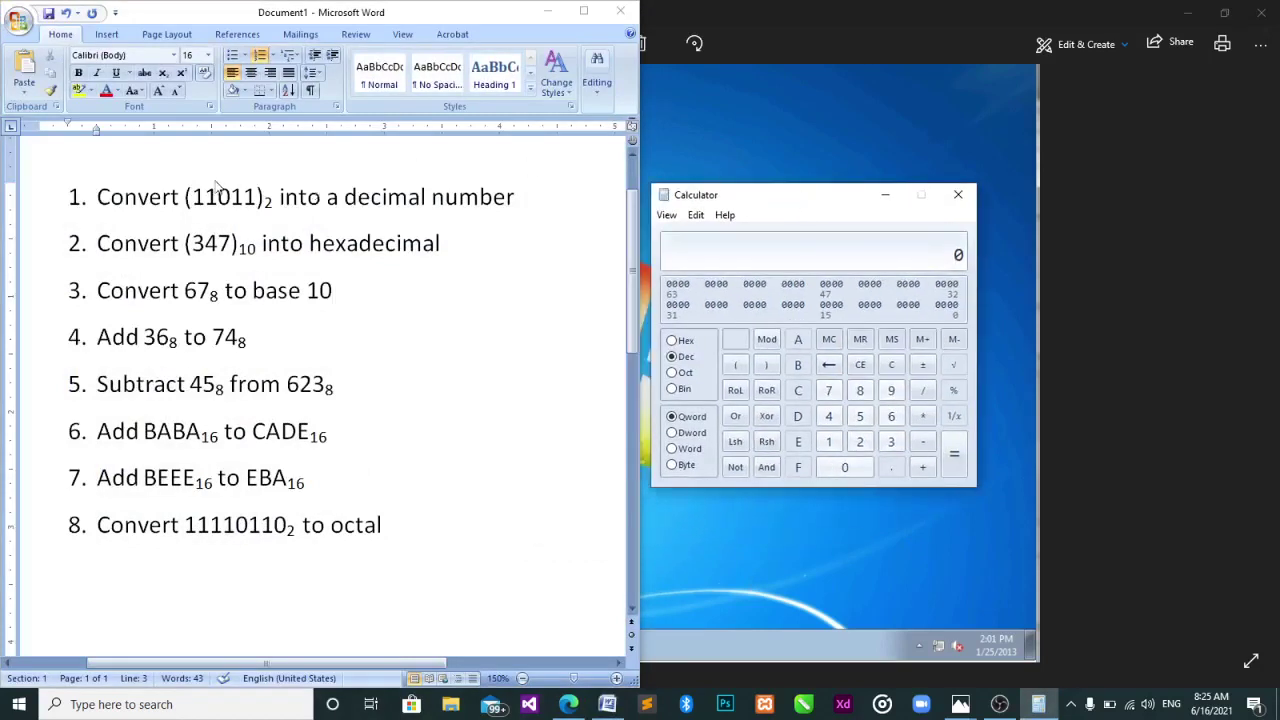
pyautogui.click(273, 205)
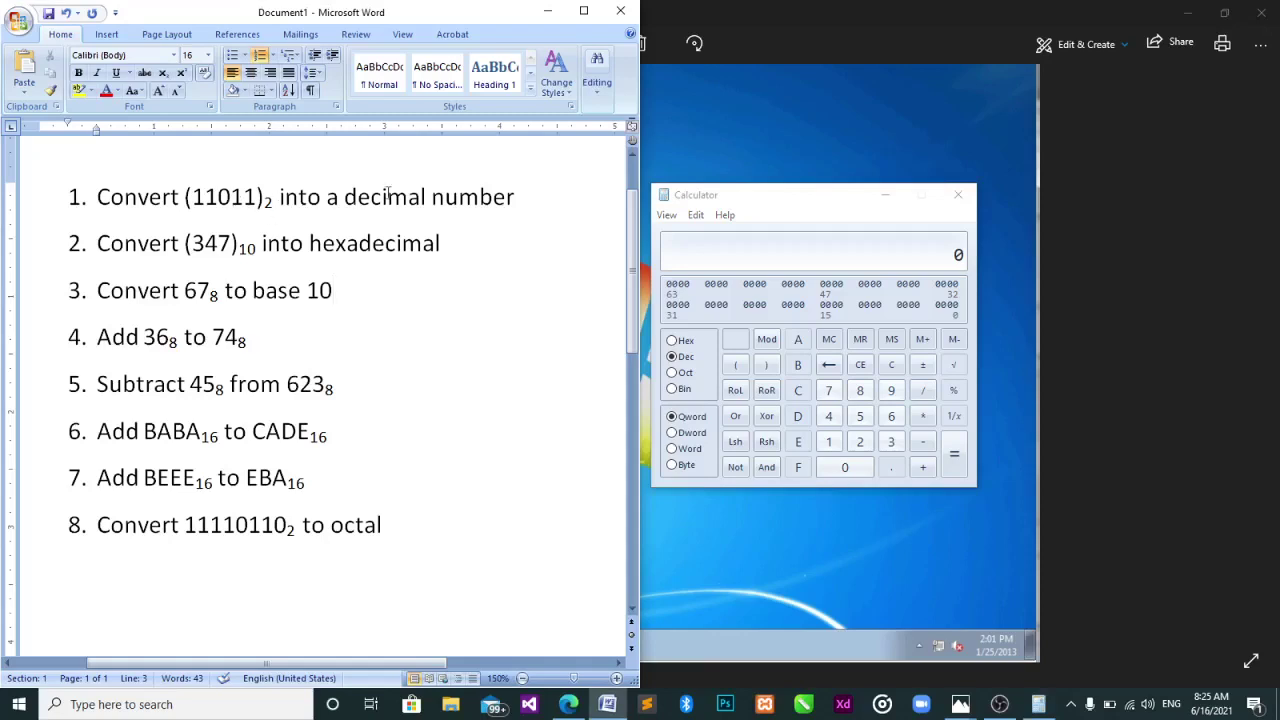
# Convert the binary number 11011 to decimal in the calculator.
pyautogui.click(761, 235)
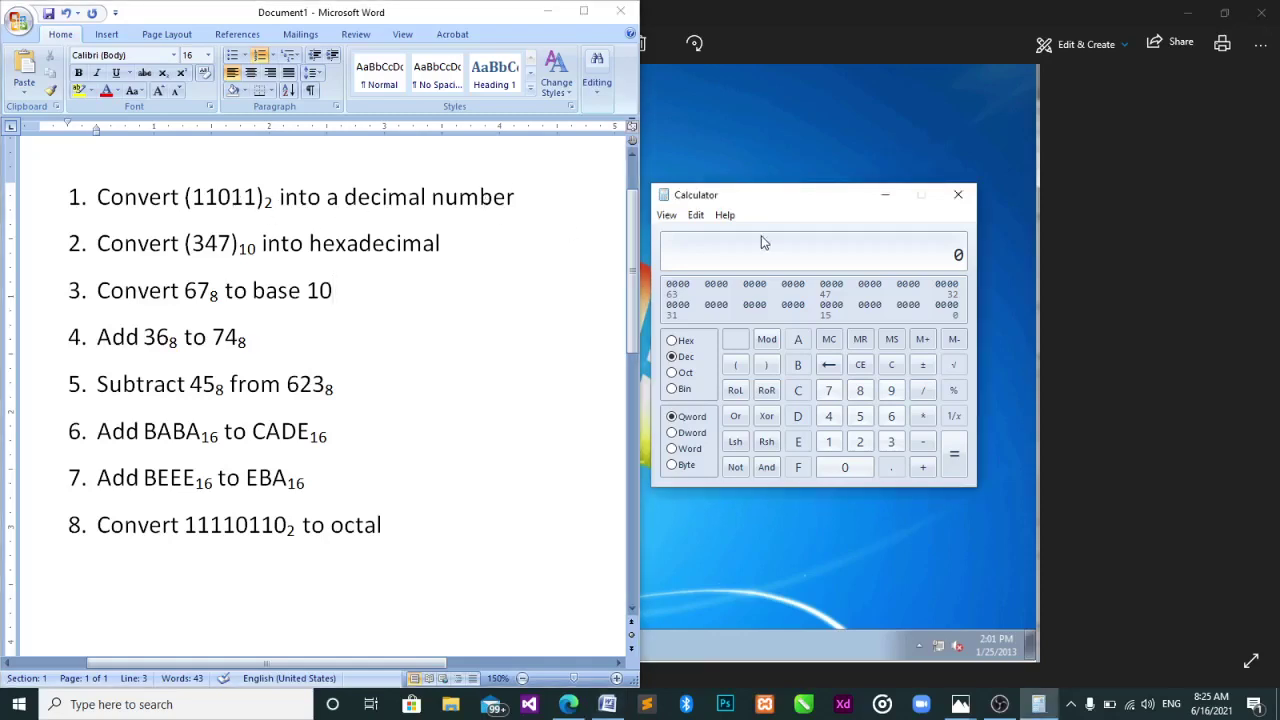
pyautogui.click(677, 392)
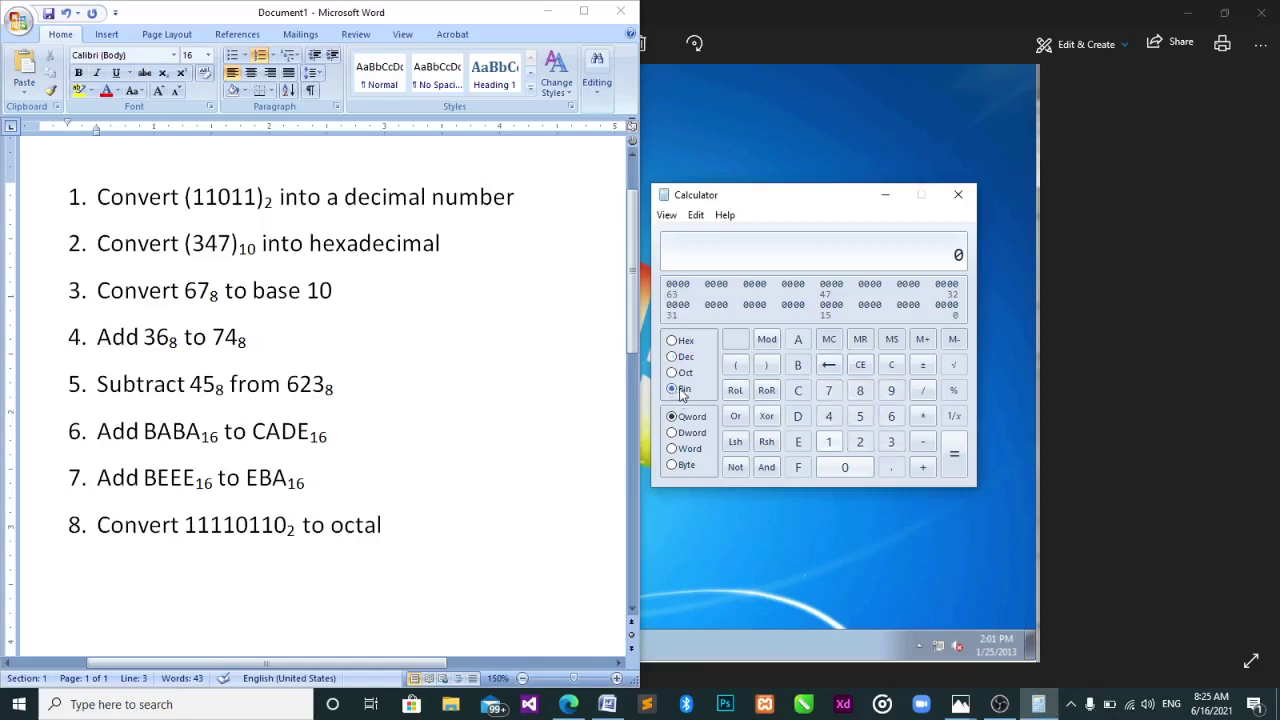
pyautogui.doubleClick(829, 442)
pyautogui.click(843, 468)
pyautogui.doubleClick(829, 442)
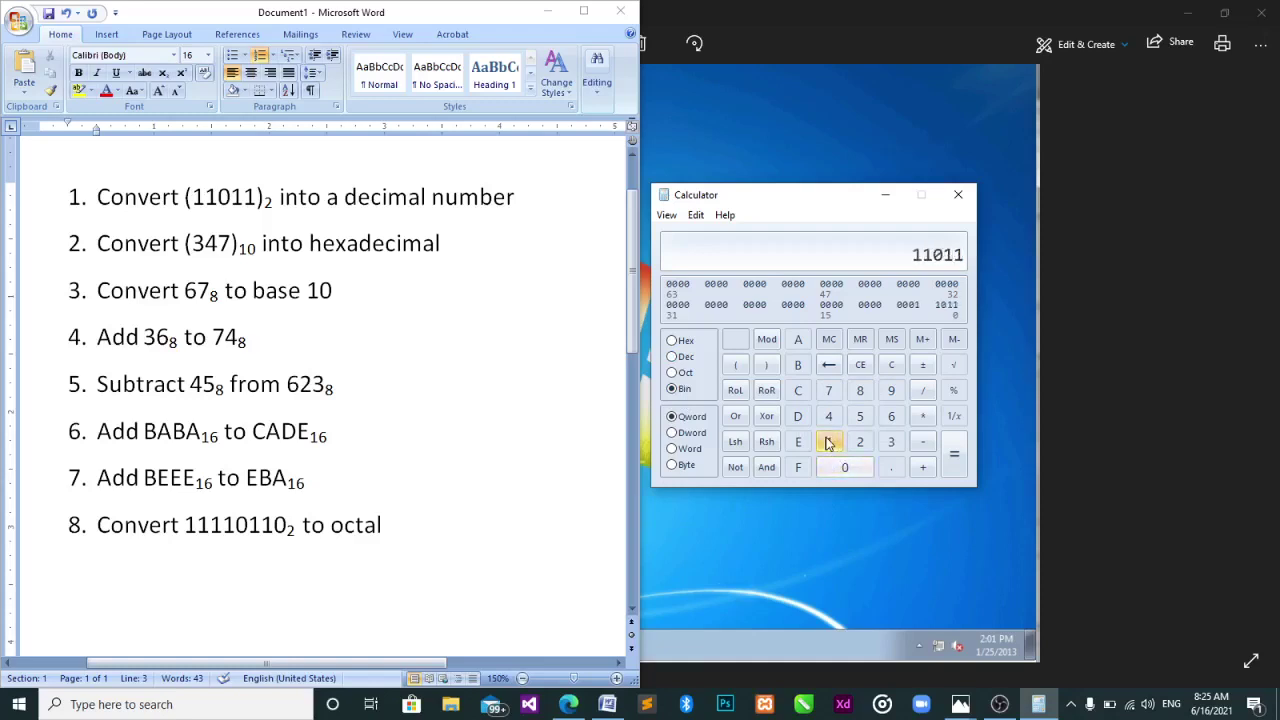
pyautogui.click(672, 357)
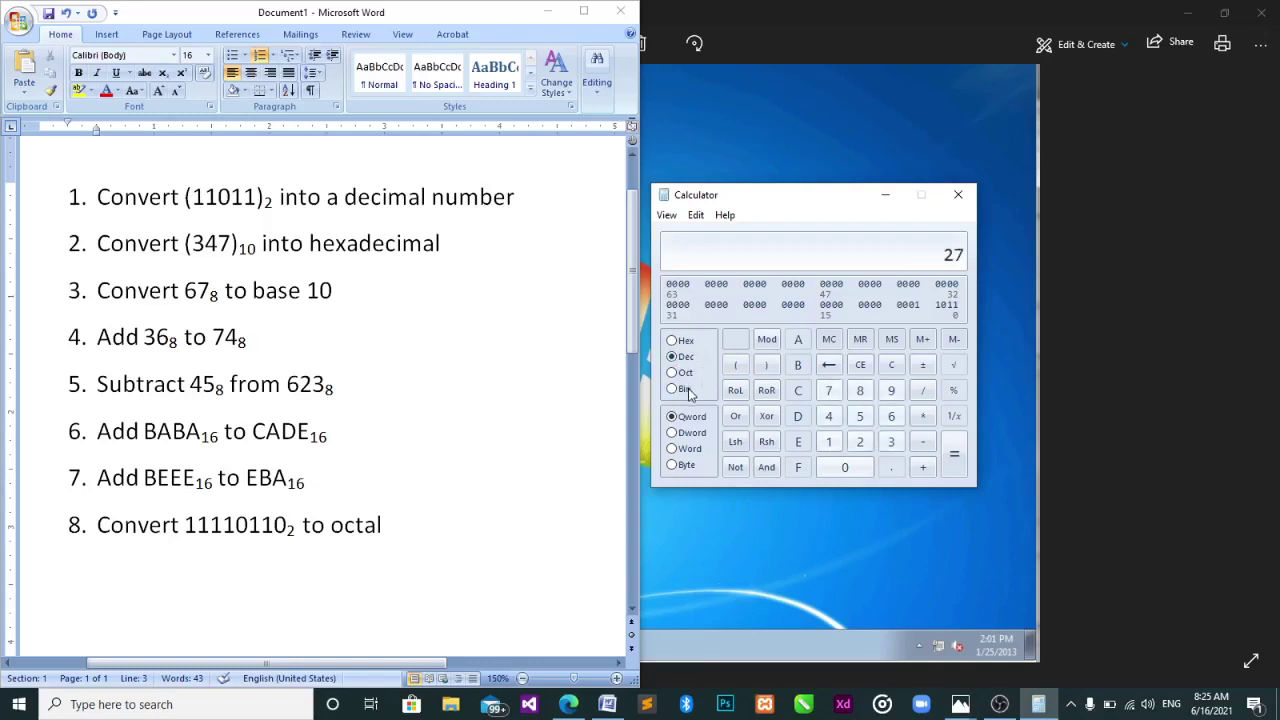
# View the same binary number 11011 in hexadecimal and octal, returning the calculator to binary.
pyautogui.click(688, 392)
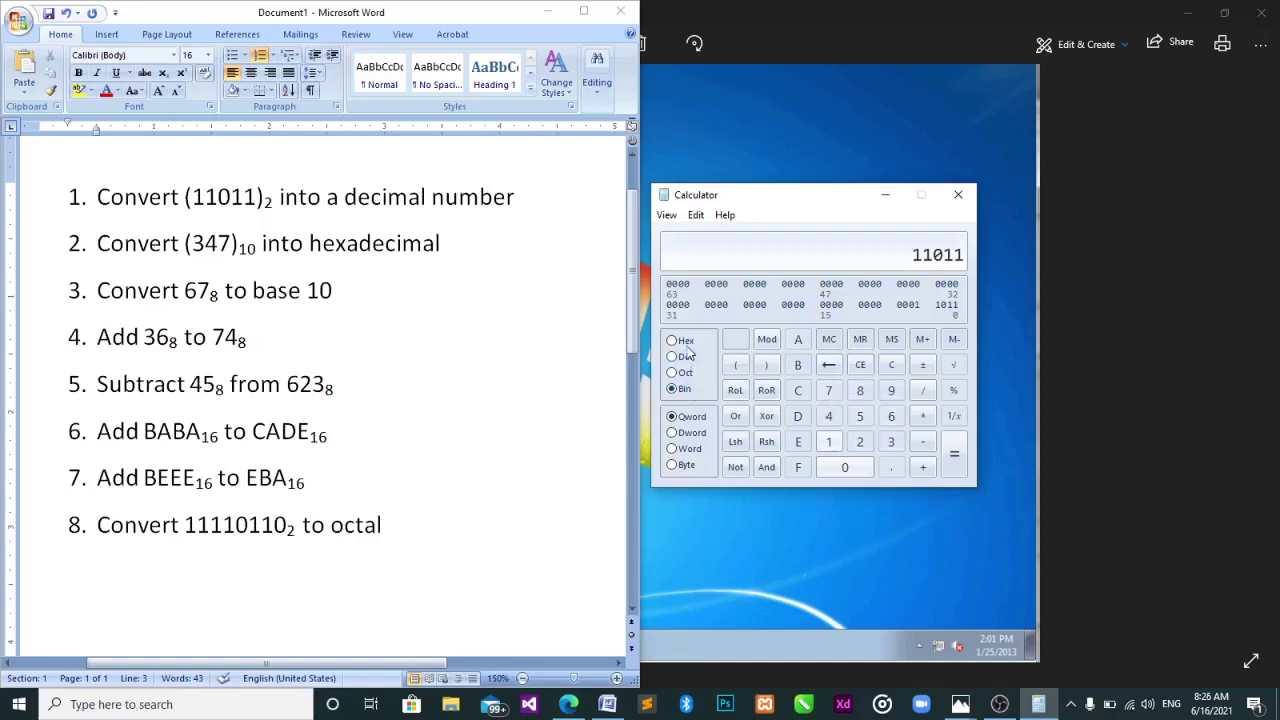
pyautogui.click(684, 342)
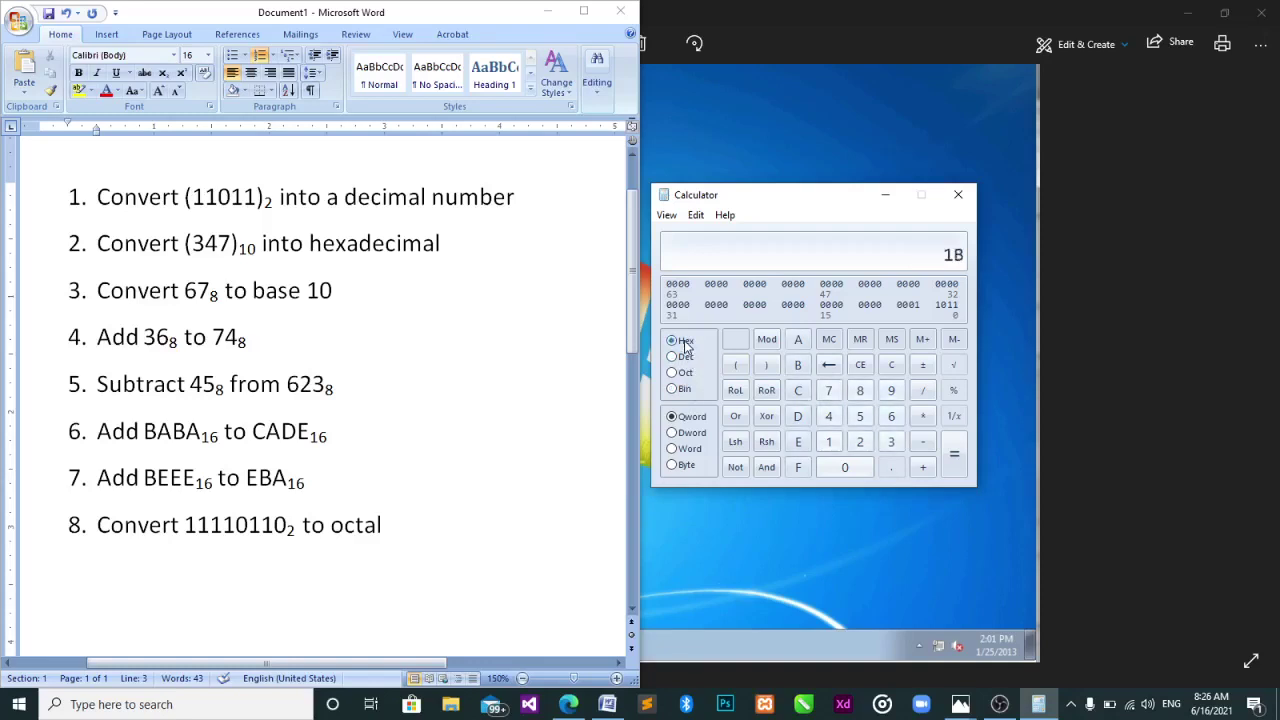
pyautogui.click(685, 374)
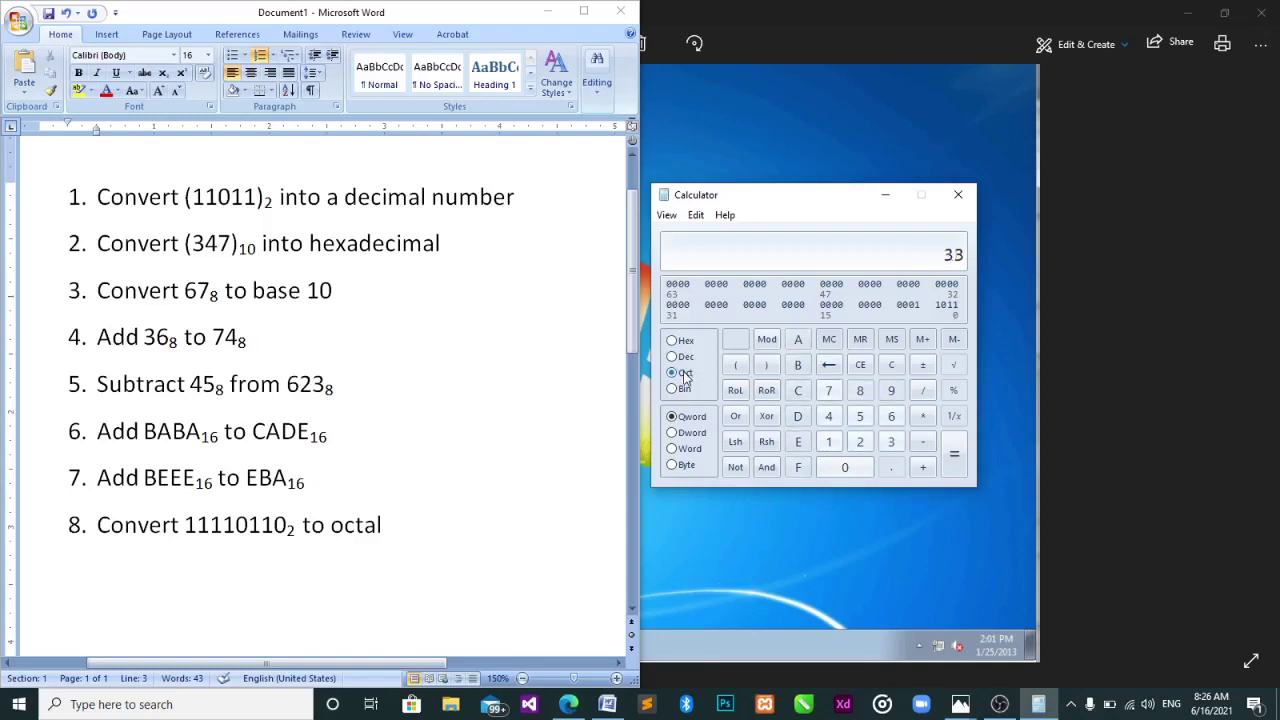
pyautogui.click(684, 393)
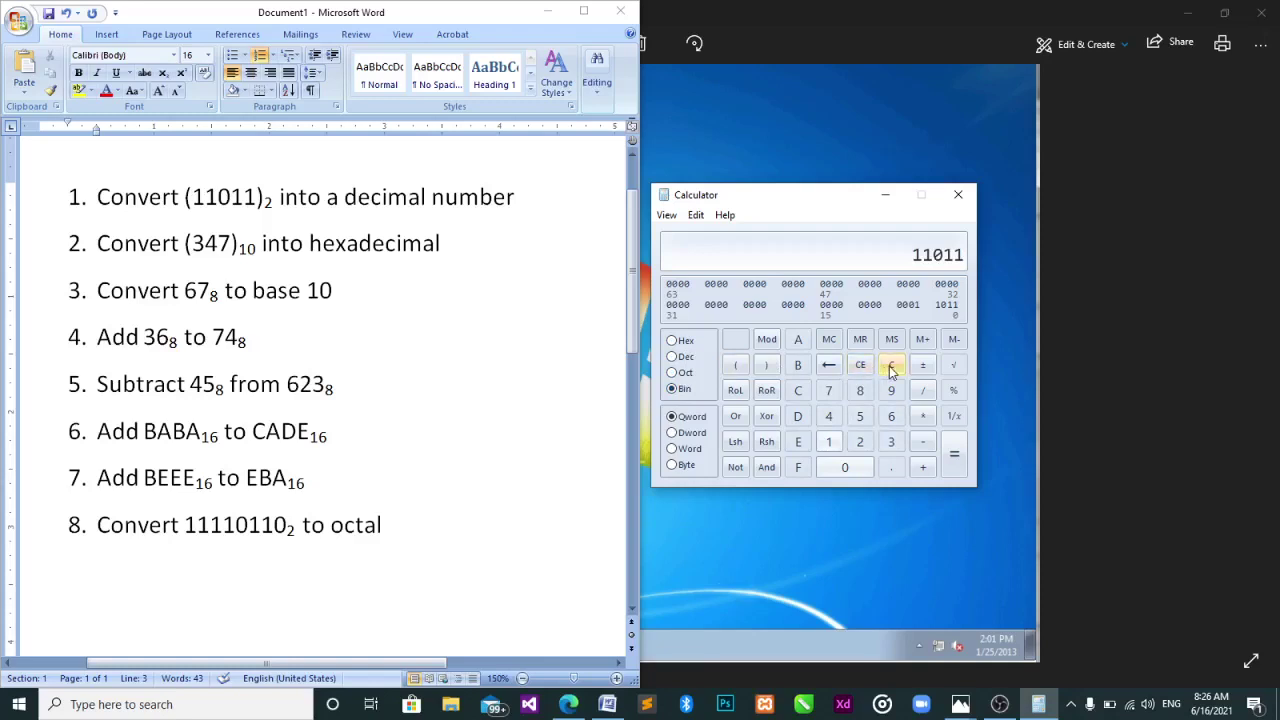
# Clear the calculator and convert the decimal number 347 to hexadecimal.
pyautogui.click(889, 366)
pyautogui.click(680, 358)
pyautogui.click(891, 448)
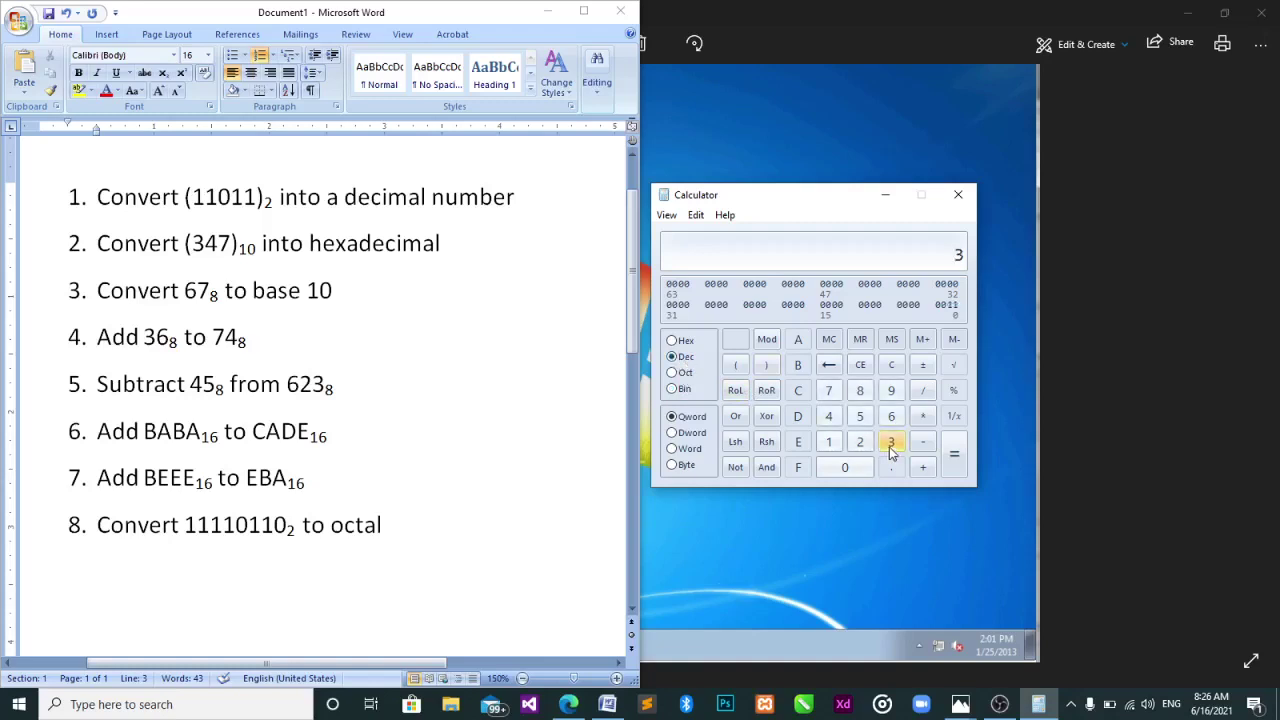
pyautogui.click(828, 416)
pyautogui.click(829, 390)
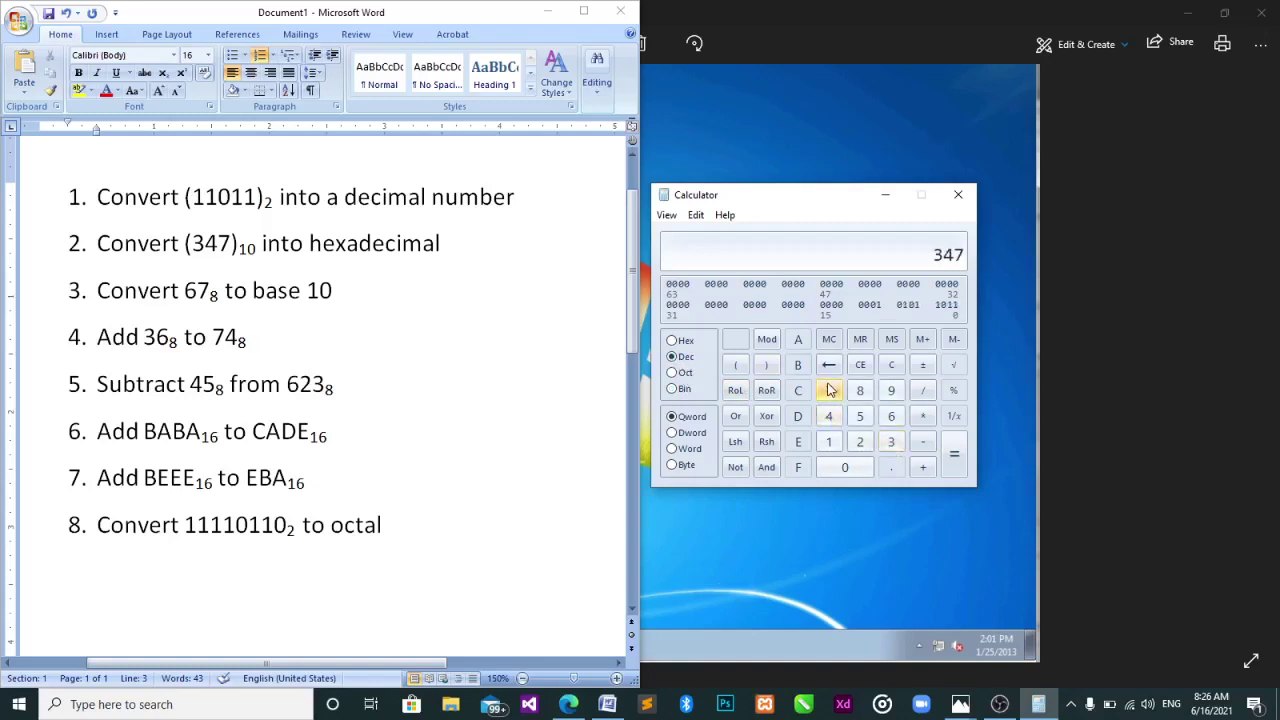
pyautogui.click(671, 342)
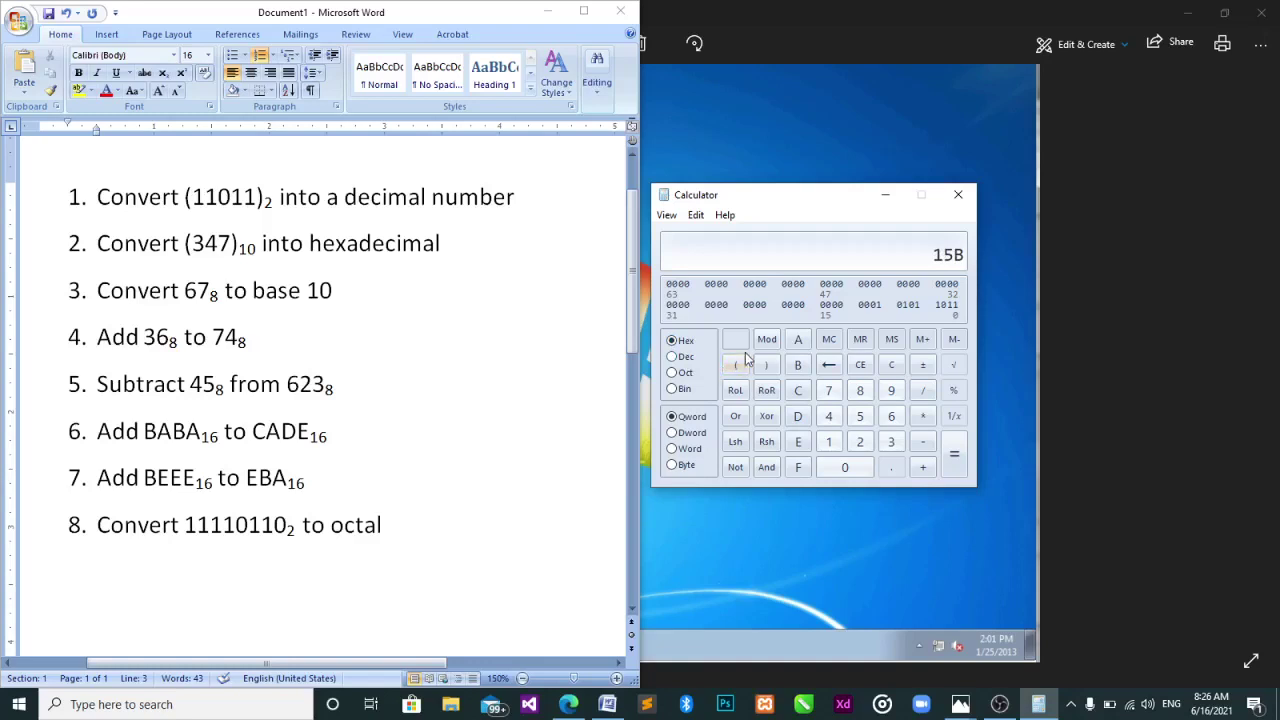
# Clear the calculator and convert the octal number 67 to decimal.
pyautogui.click(895, 372)
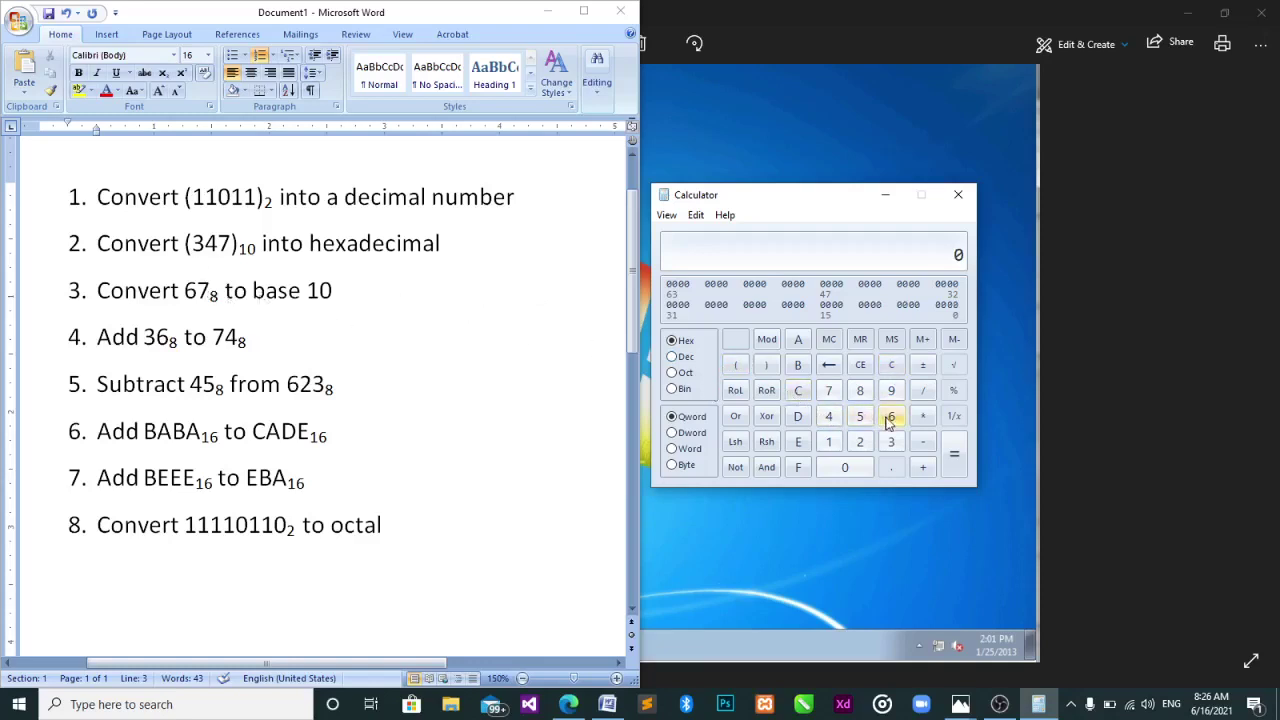
pyautogui.press('F7')
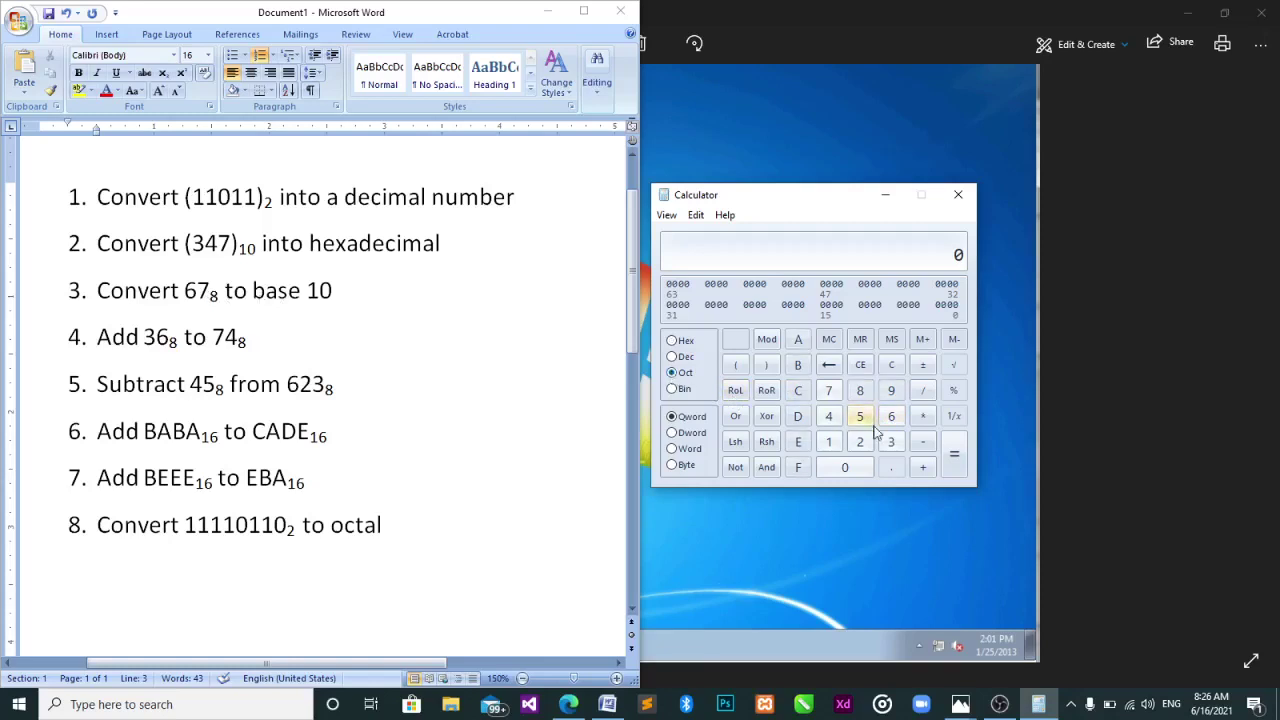
pyautogui.click(891, 418)
pyautogui.click(828, 396)
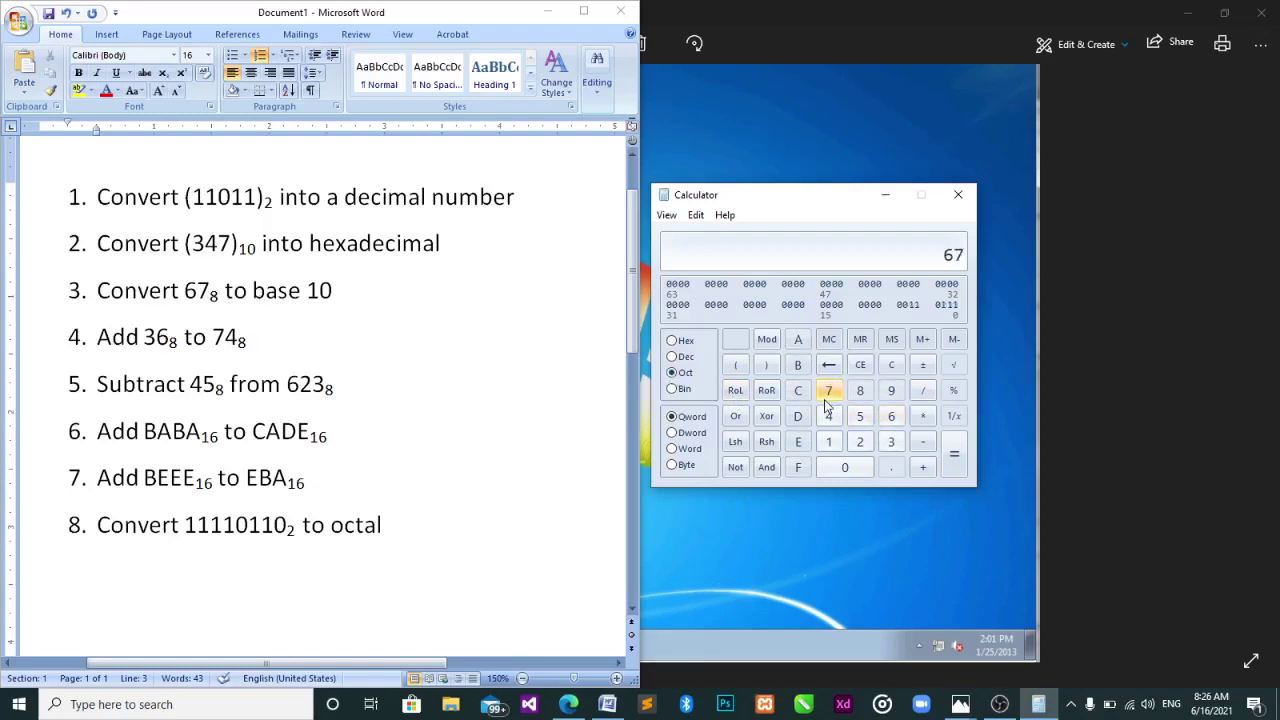
pyautogui.click(676, 357)
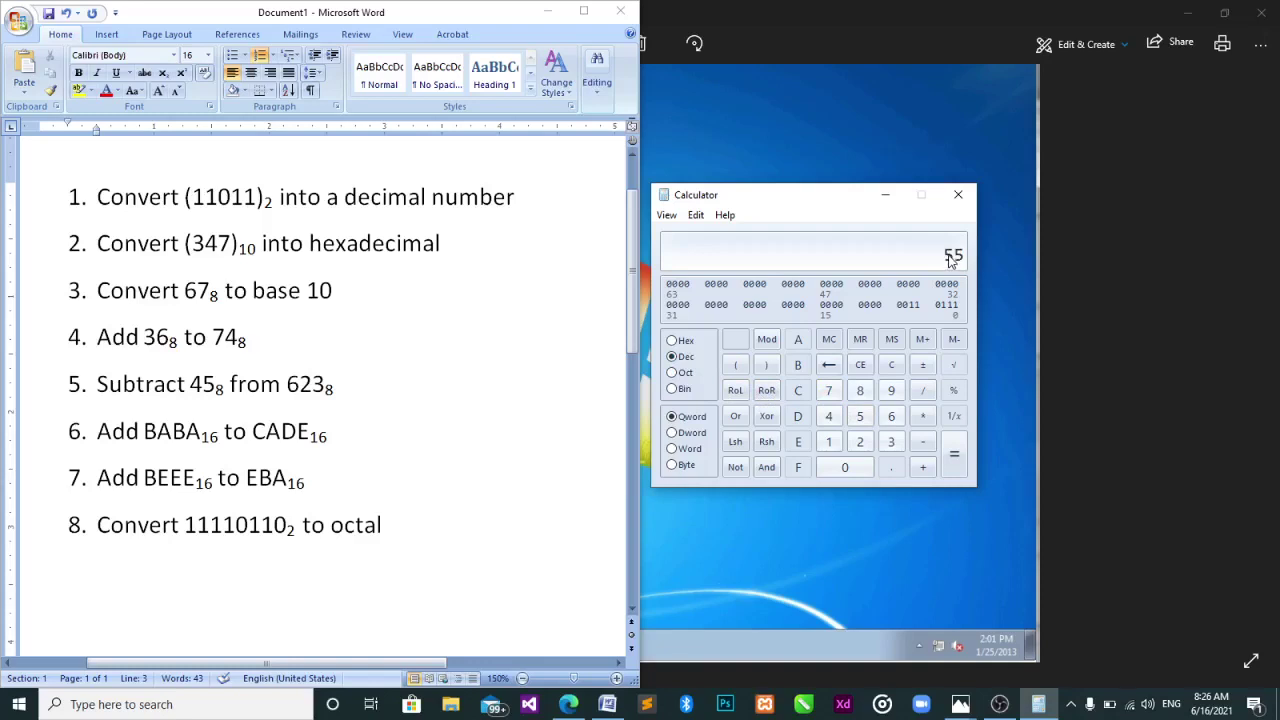
# Clear the calculator and add 36 and 74 in octal mode.
pyautogui.click(889, 368)
pyautogui.click(680, 373)
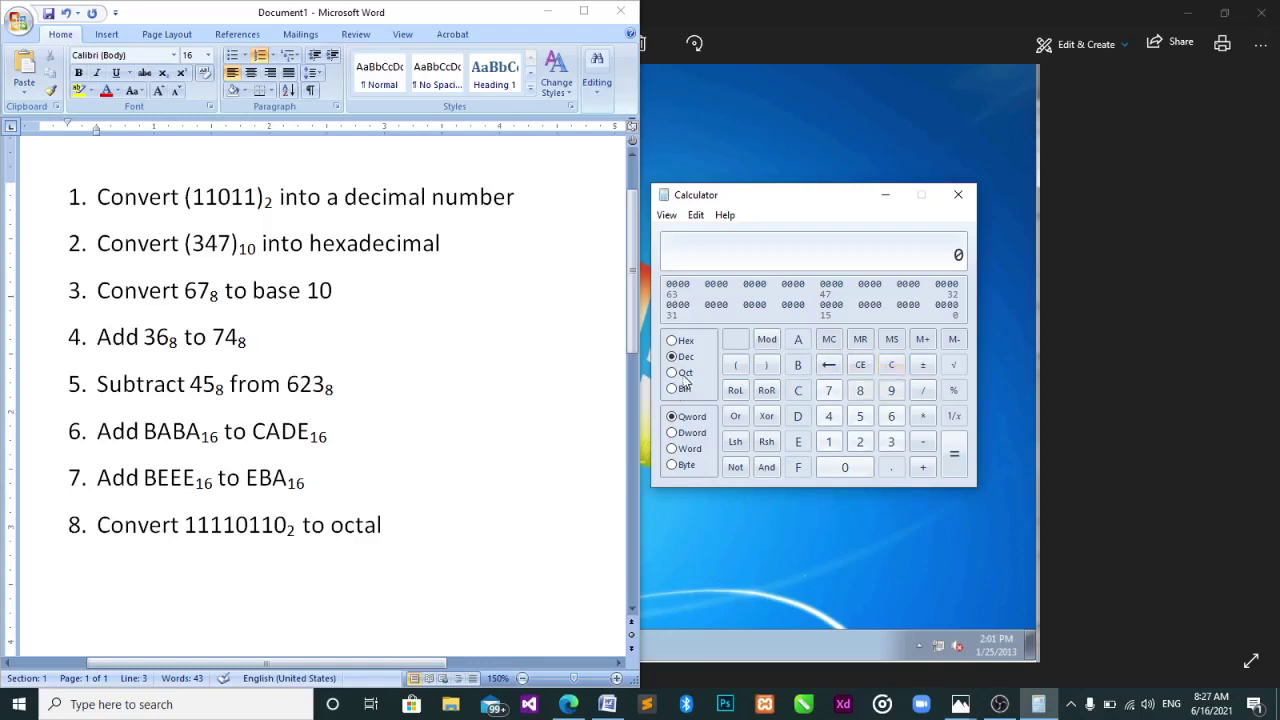
pyautogui.click(891, 442)
pyautogui.click(891, 418)
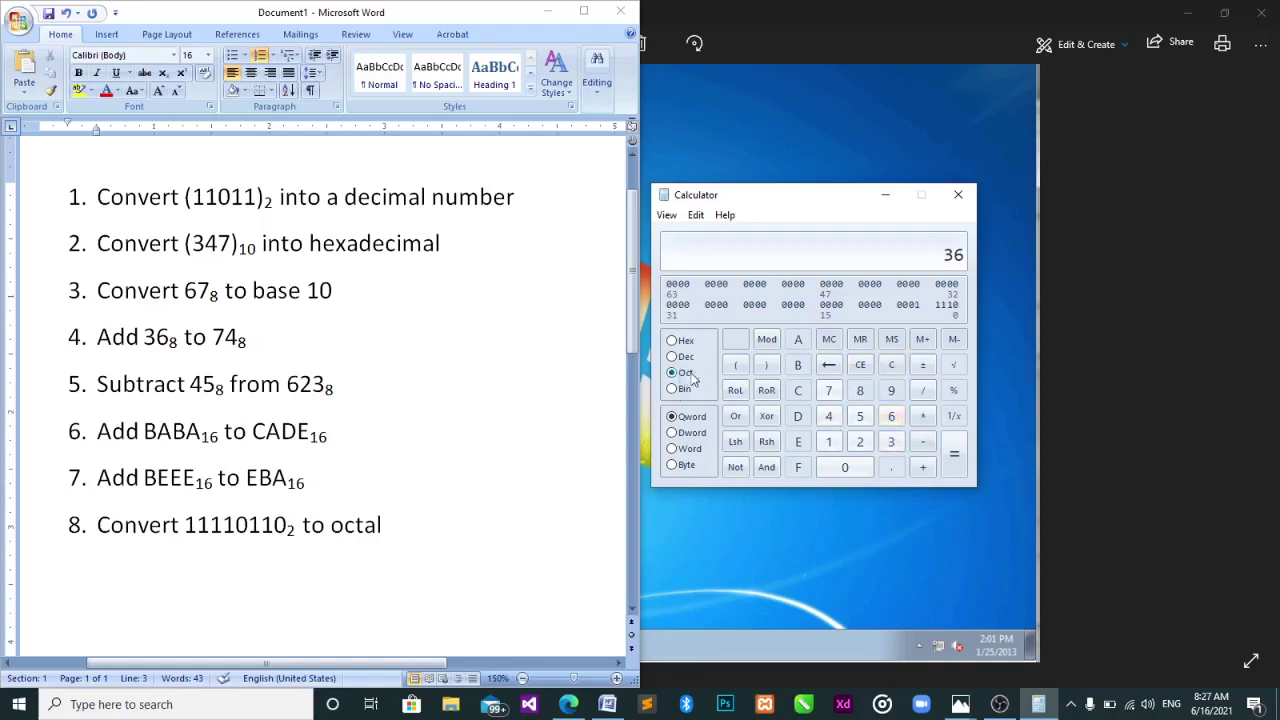
pyautogui.click(922, 472)
pyautogui.click(829, 391)
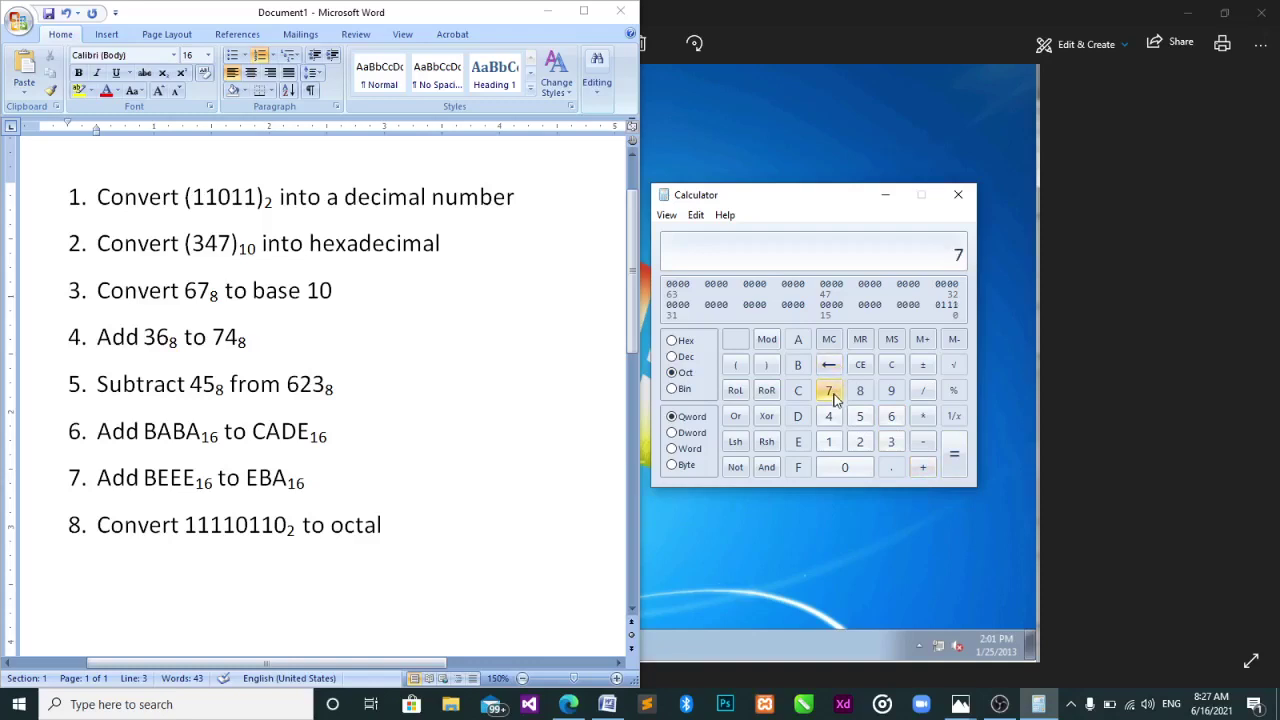
pyautogui.click(830, 417)
pyautogui.click(954, 456)
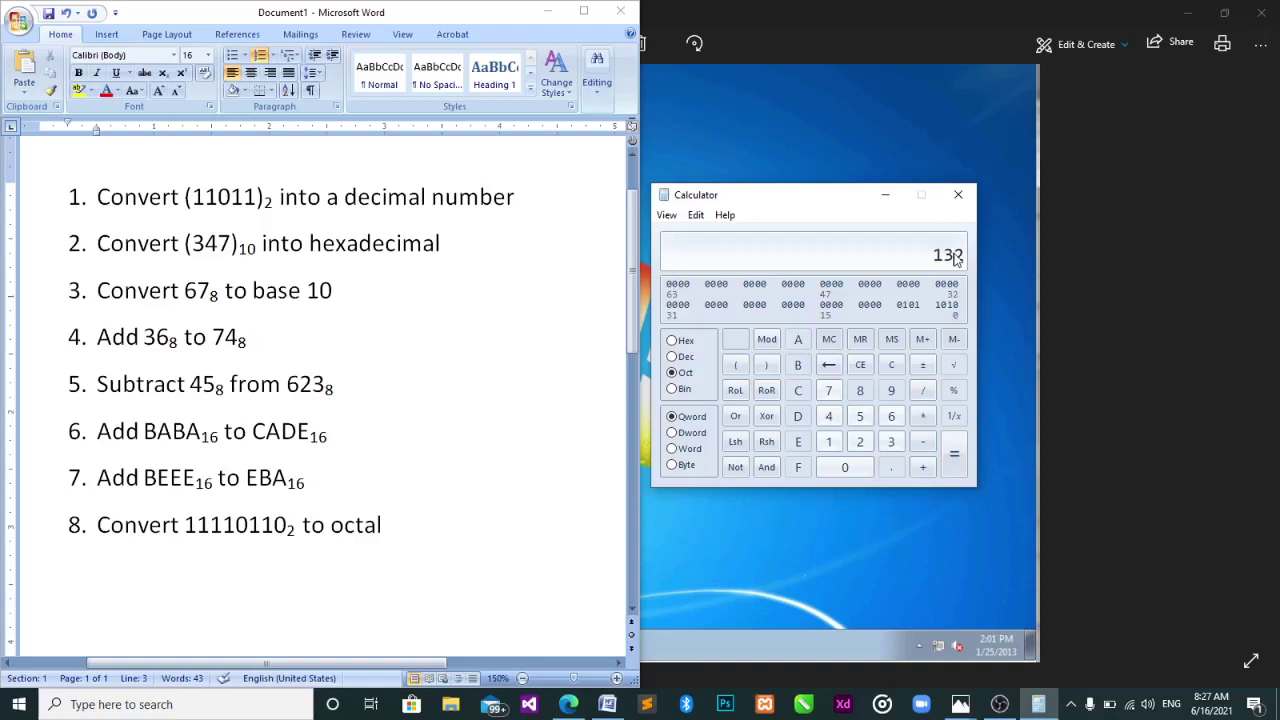
pyautogui.click(897, 370)
pyautogui.click(891, 418)
pyautogui.click(860, 441)
pyautogui.click(891, 441)
pyautogui.click(920, 444)
pyautogui.click(828, 416)
pyautogui.click(860, 418)
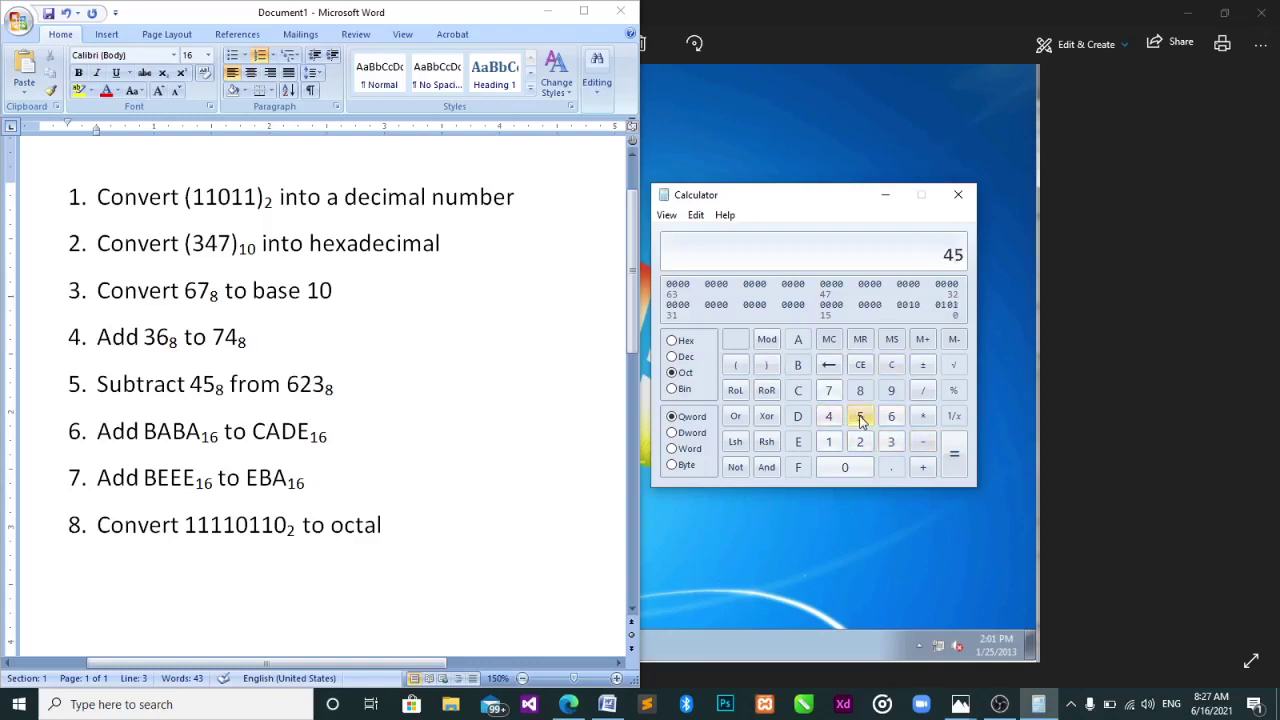
pyautogui.click(891, 365)
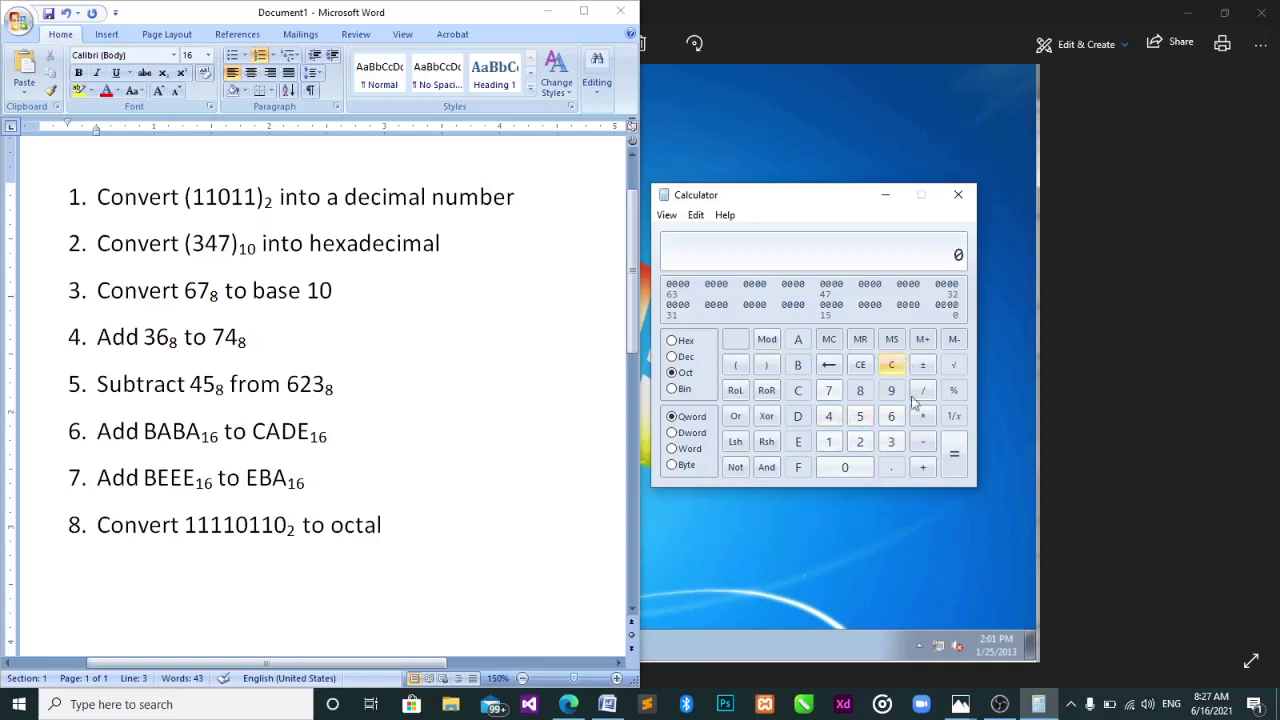
# Subtract 45 from 623 in octal mode.
pyautogui.click(891, 416)
pyautogui.click(860, 441)
pyautogui.click(891, 441)
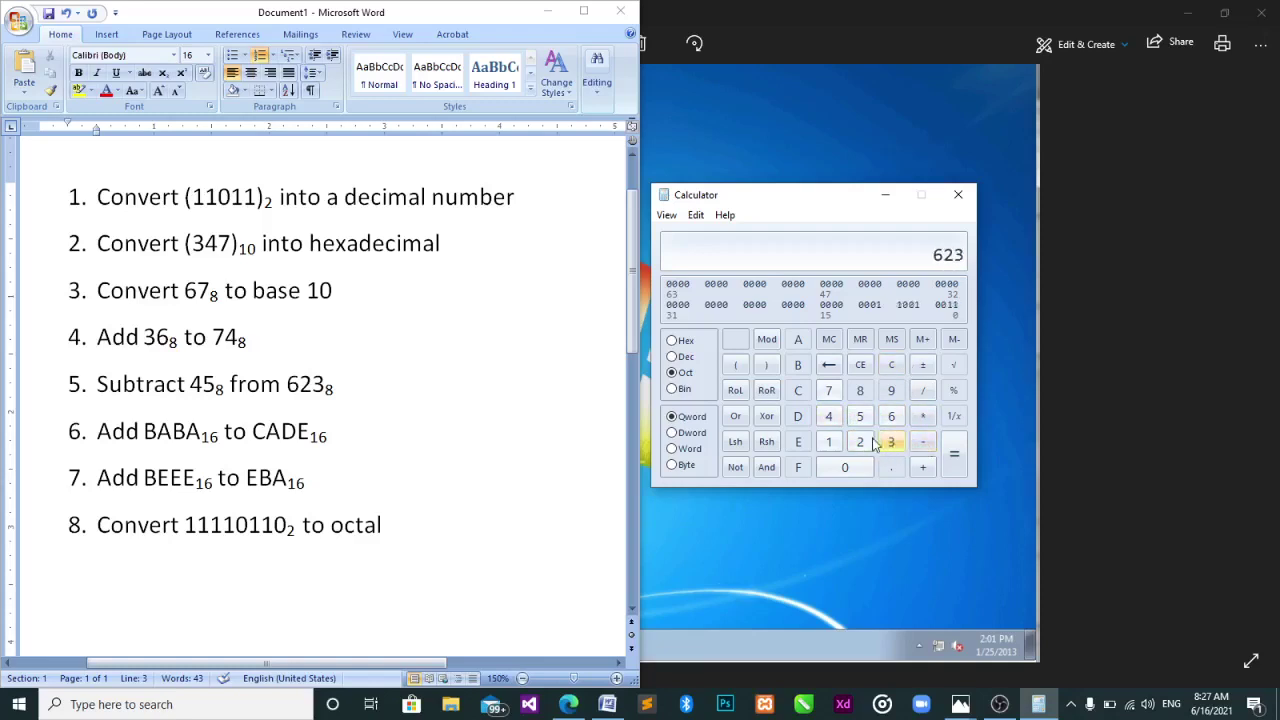
pyautogui.click(828, 416)
pyautogui.click(859, 416)
pyautogui.click(955, 462)
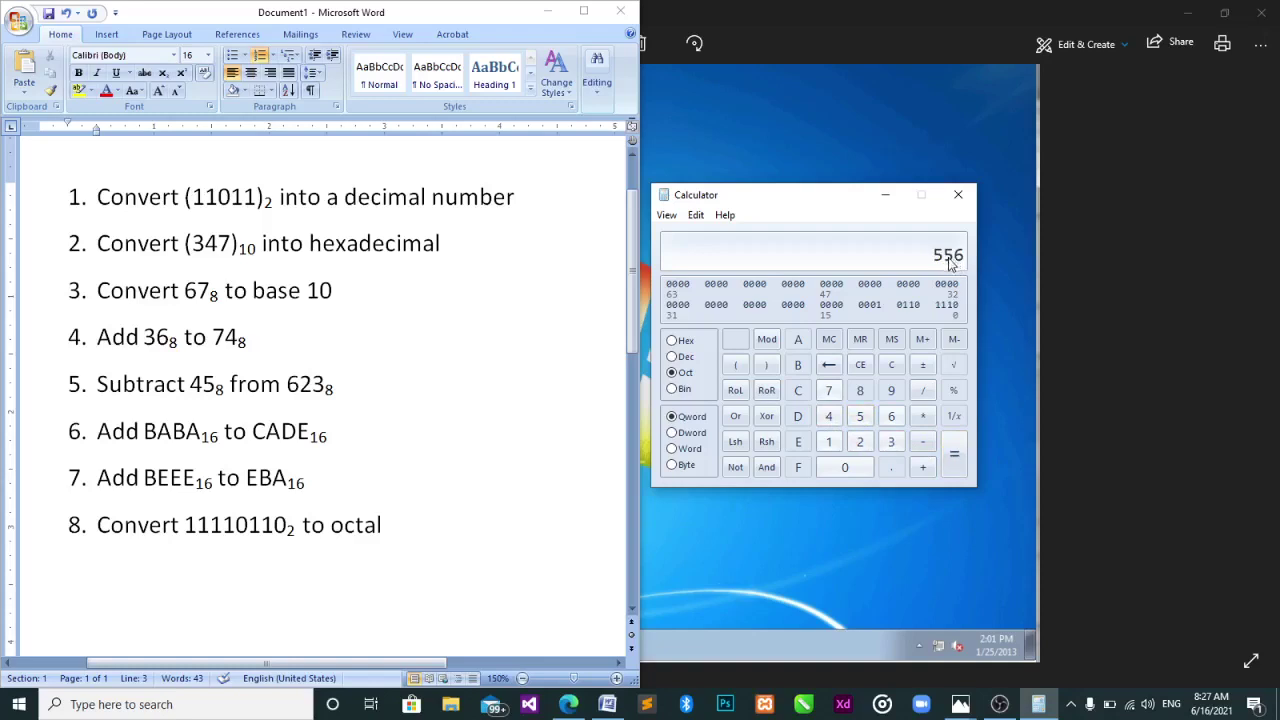
# Clear the calculator and add BABA and CADE in hexadecimal mode.
pyautogui.click(896, 370)
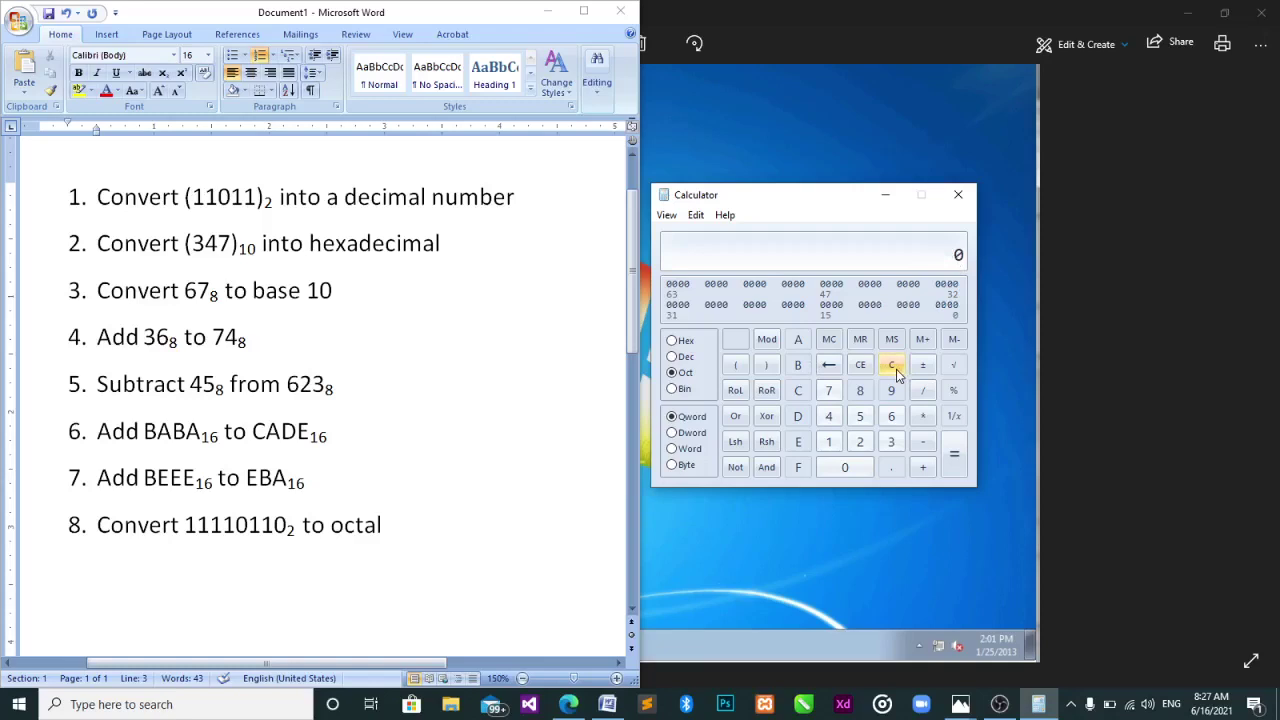
pyautogui.click(686, 342)
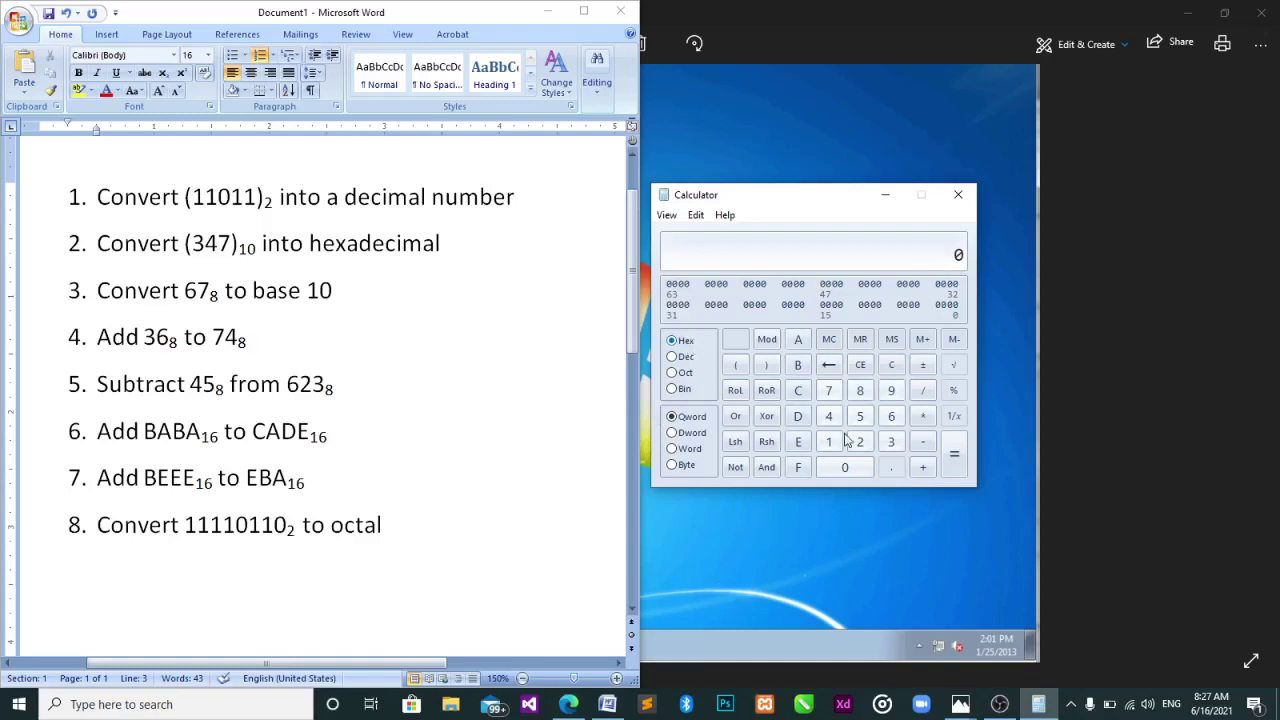
pyautogui.click(799, 366)
pyautogui.click(798, 340)
pyautogui.click(799, 366)
pyautogui.click(798, 340)
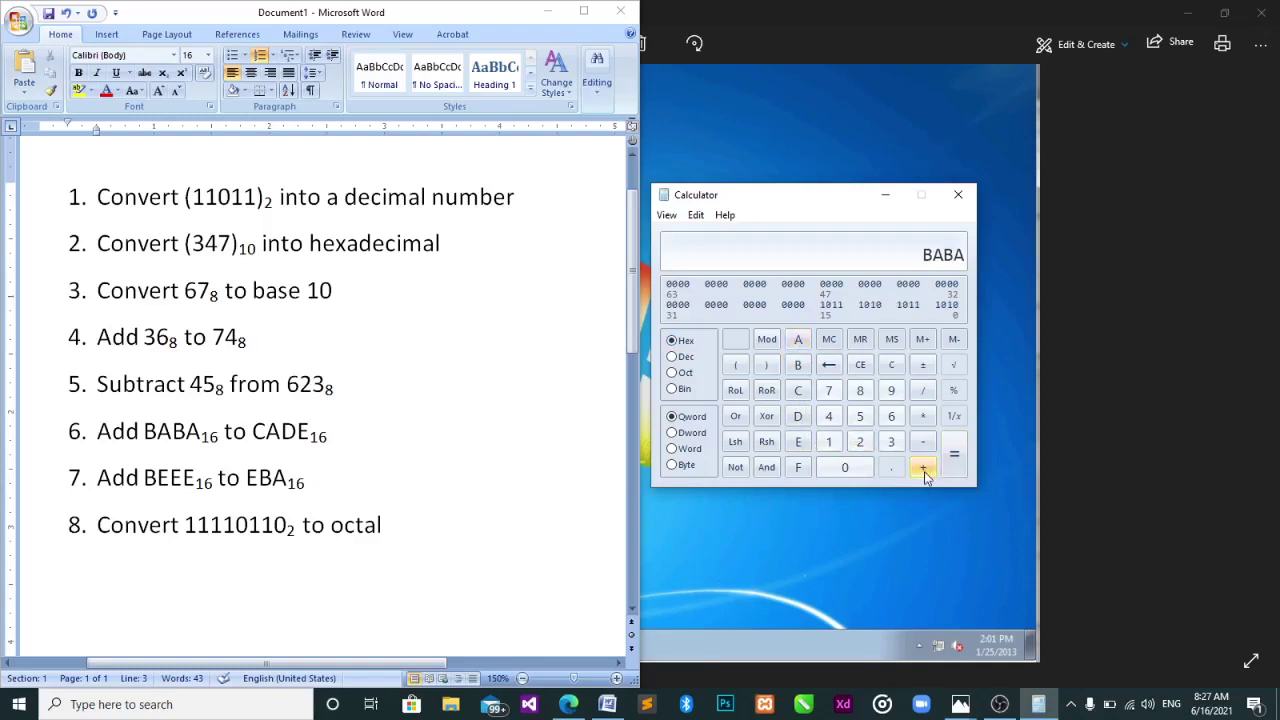
pyautogui.click(798, 390)
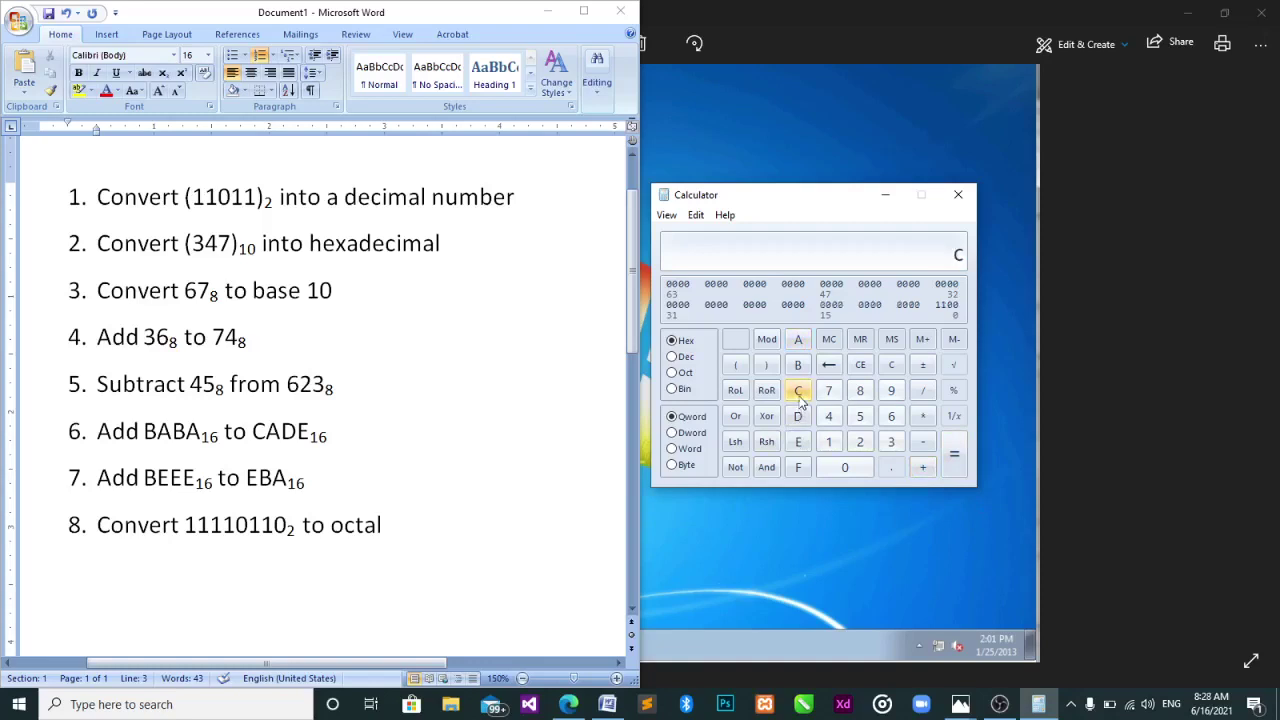
pyautogui.click(798, 342)
pyautogui.click(798, 416)
pyautogui.click(800, 443)
pyautogui.click(956, 462)
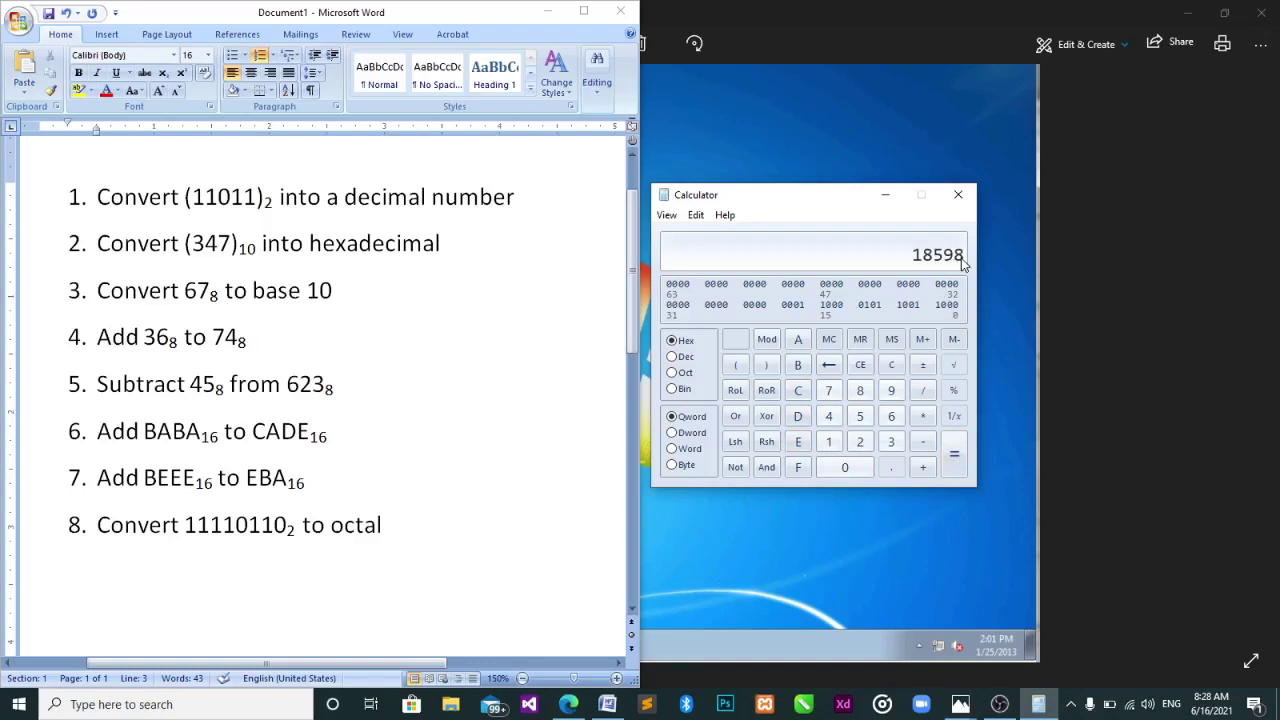
# Clear the calculator and add BEEE and EBA in hexadecimal mode.
pyautogui.click(892, 366)
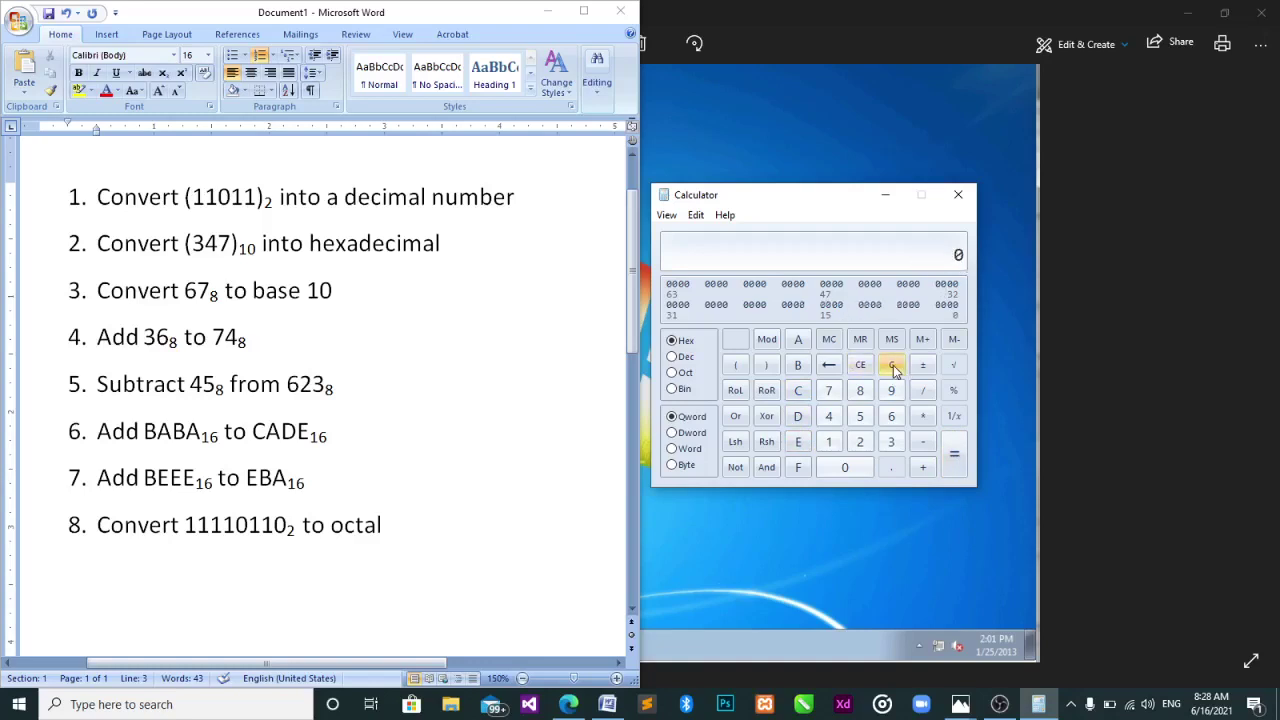
pyautogui.click(798, 366)
pyautogui.click(798, 442)
pyautogui.click(798, 442)
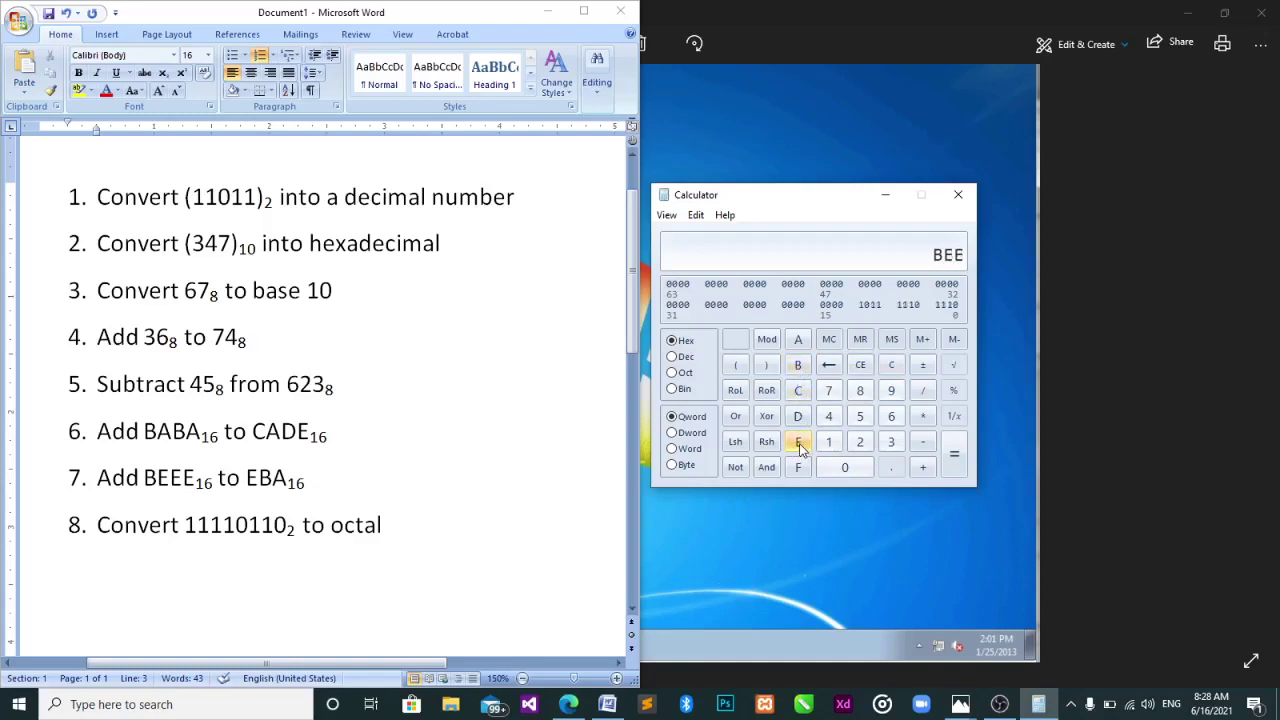
pyautogui.click(798, 442)
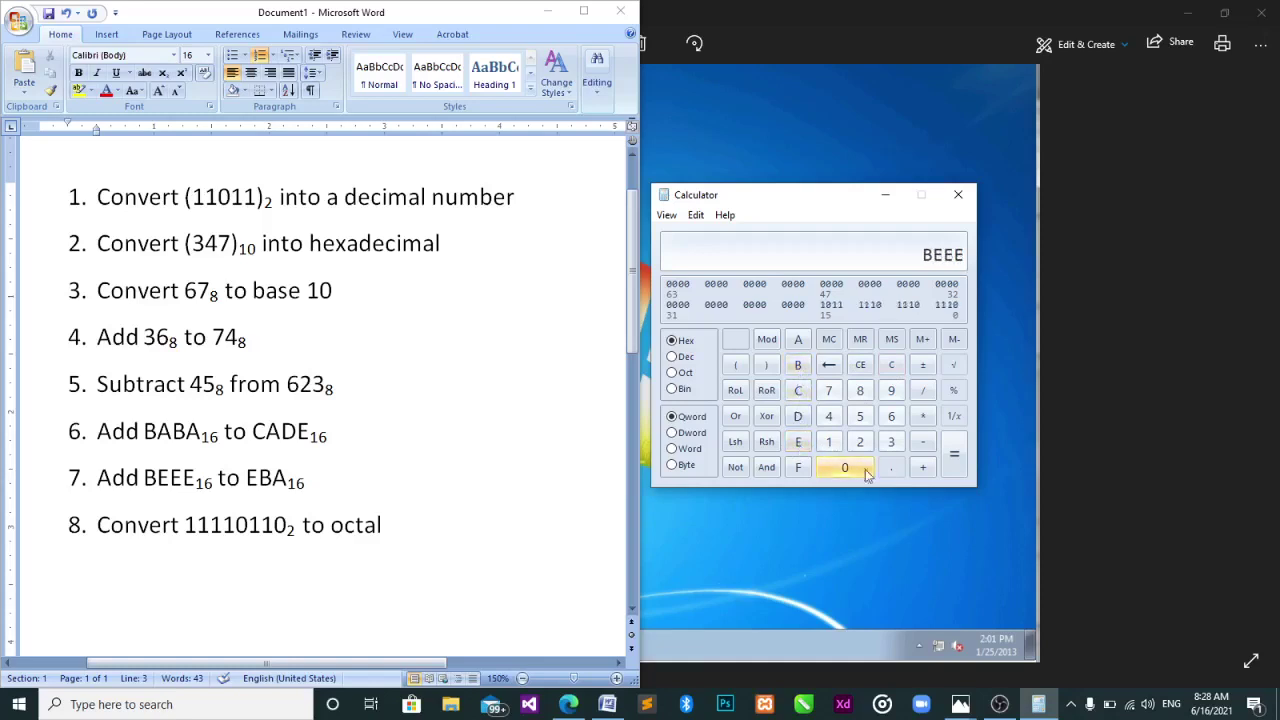
pyautogui.click(923, 469)
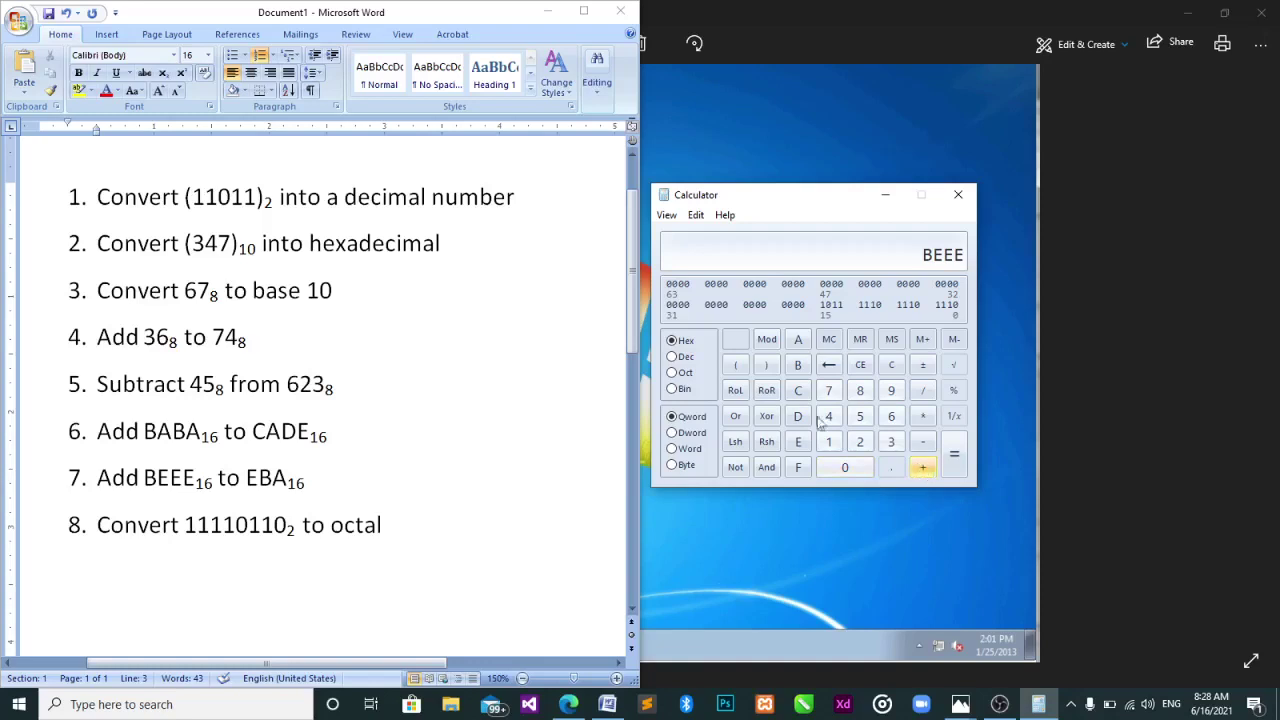
pyautogui.click(799, 443)
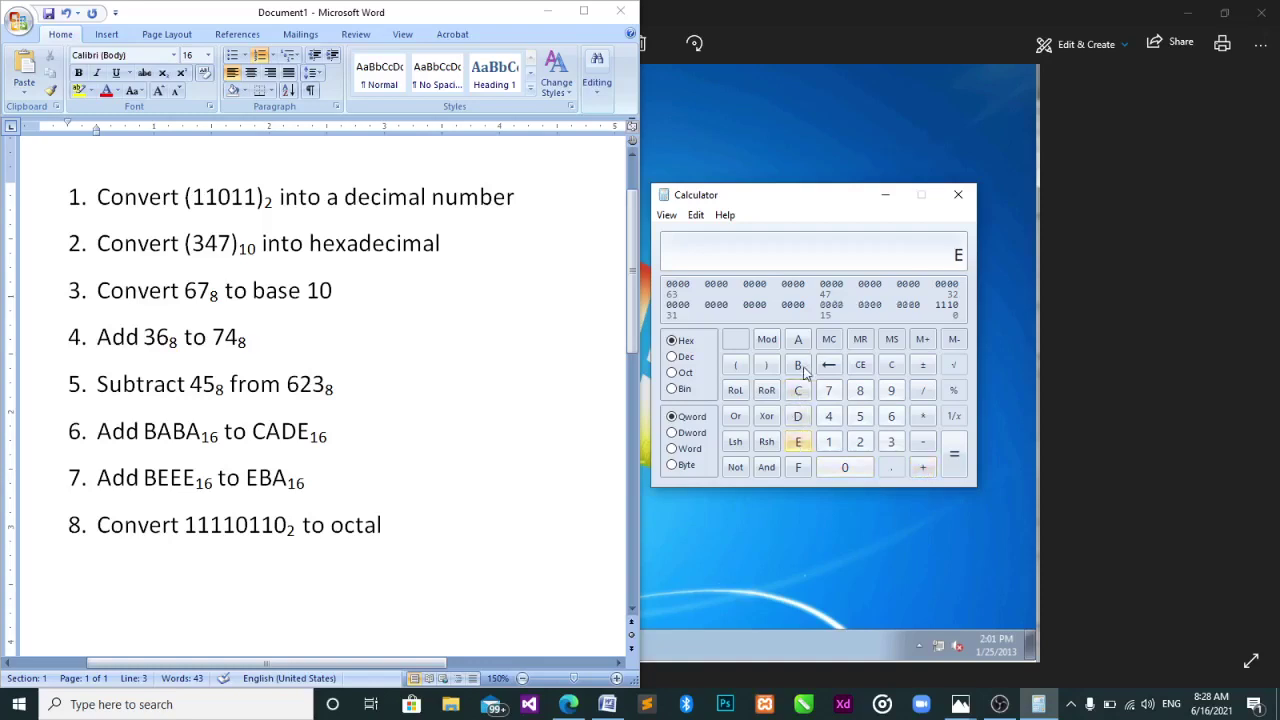
pyautogui.click(798, 365)
pyautogui.click(799, 340)
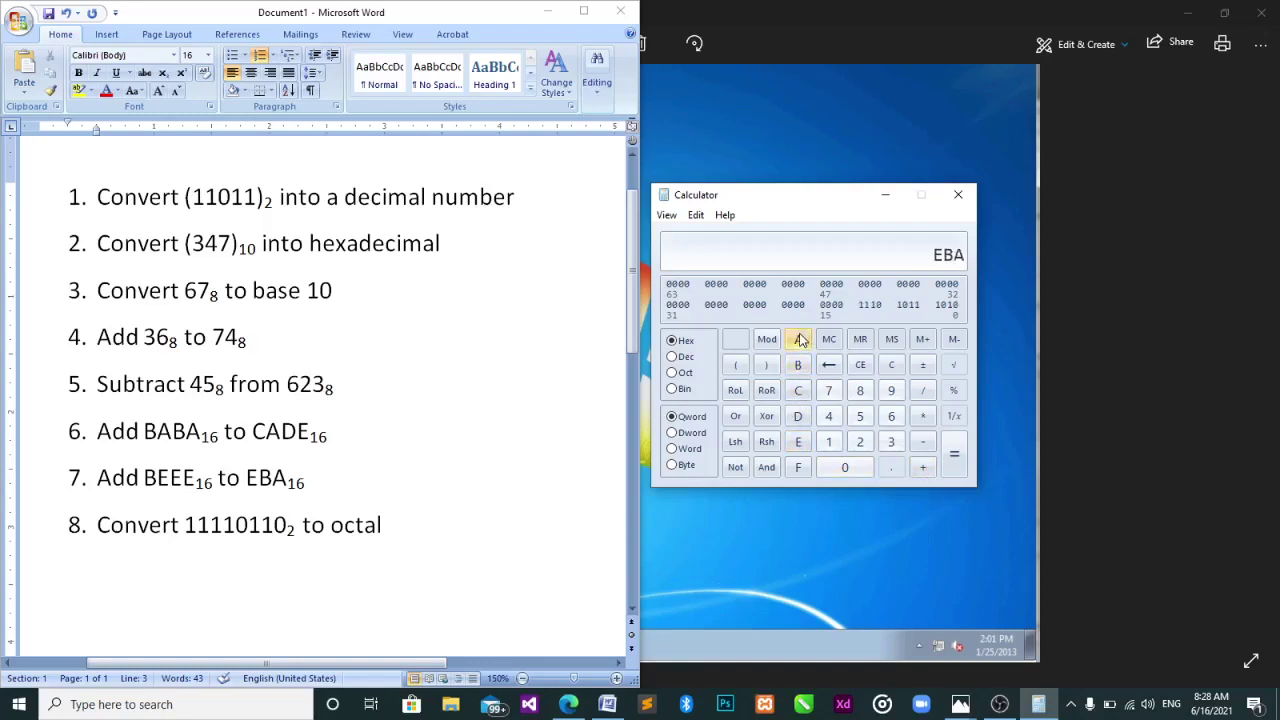
pyautogui.click(956, 462)
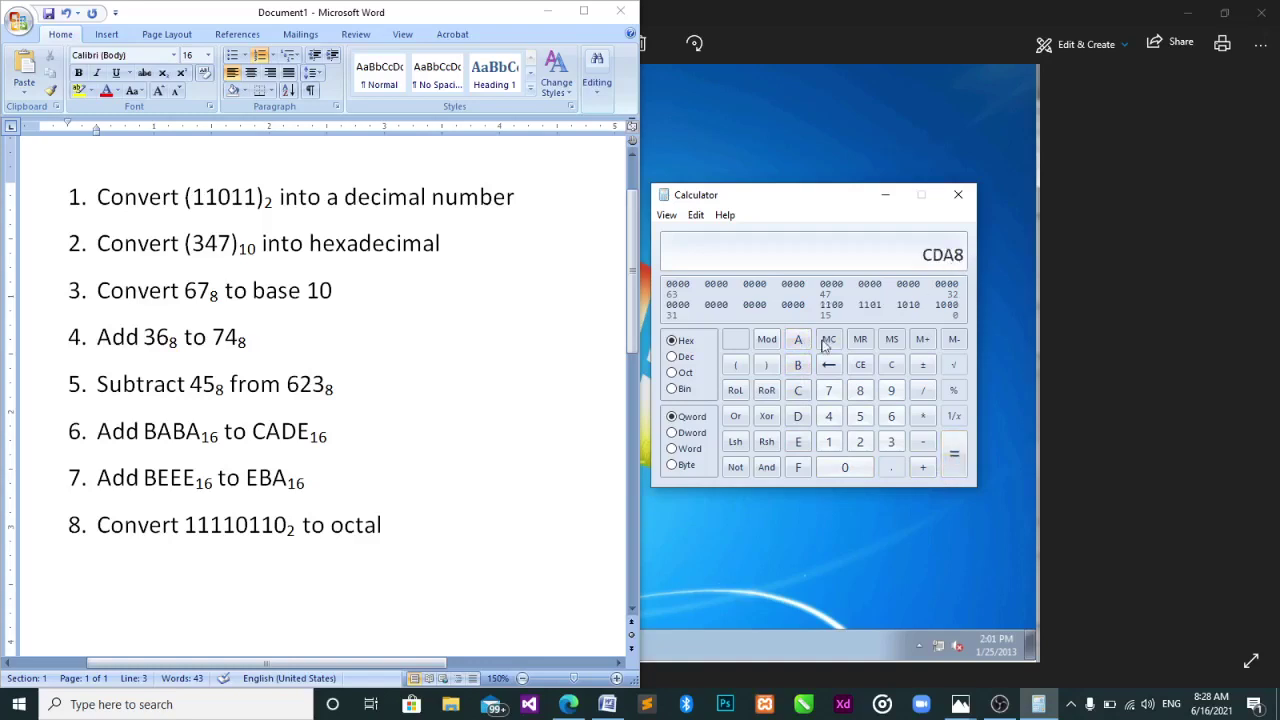
# Clear the calculator and convert the binary number 11110110 to octal.
pyautogui.click(891, 365)
pyautogui.click(676, 390)
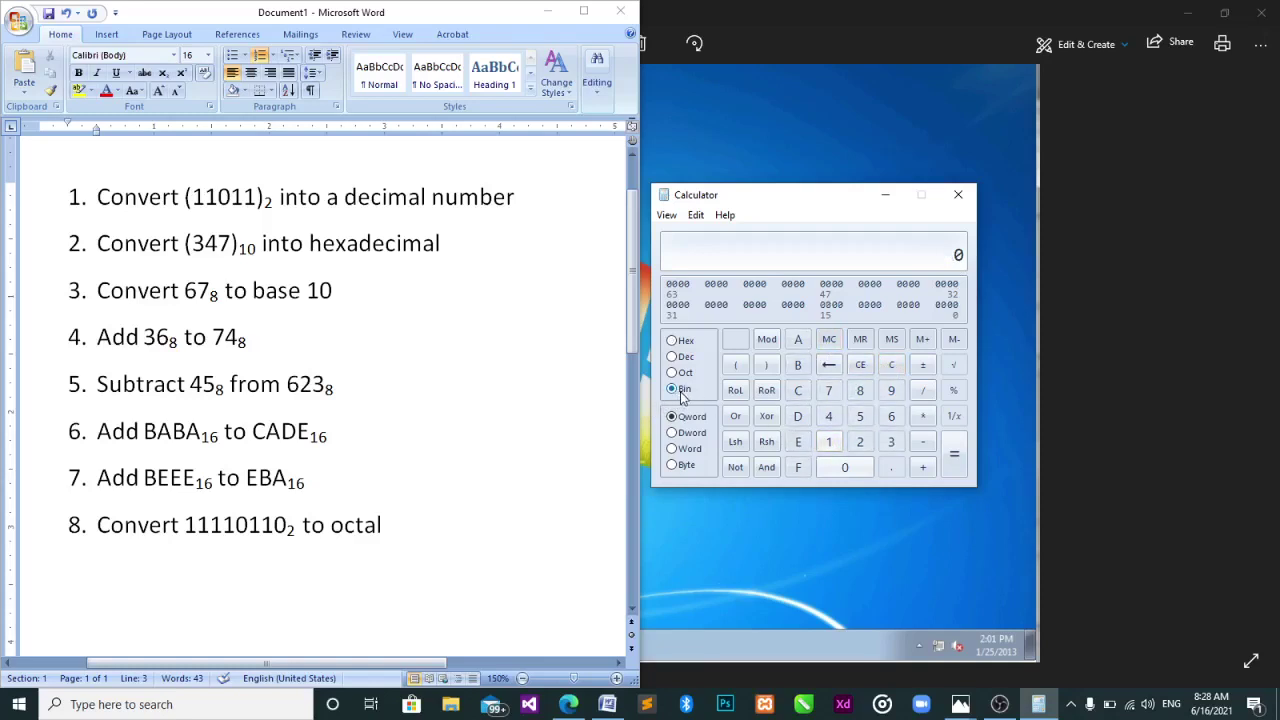
pyautogui.doubleClick(829, 443)
pyautogui.click(829, 443)
pyautogui.click(845, 467)
pyautogui.click(831, 443)
pyautogui.click(831, 443)
pyautogui.click(843, 469)
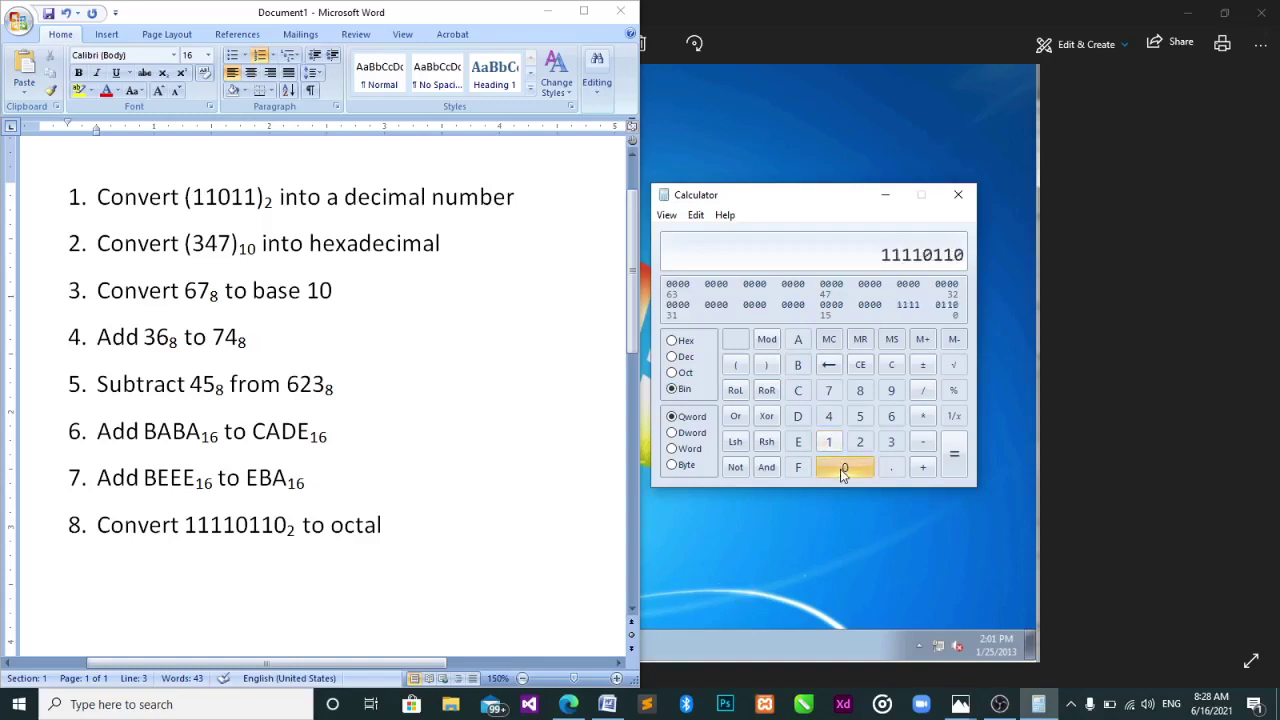
pyautogui.click(684, 373)
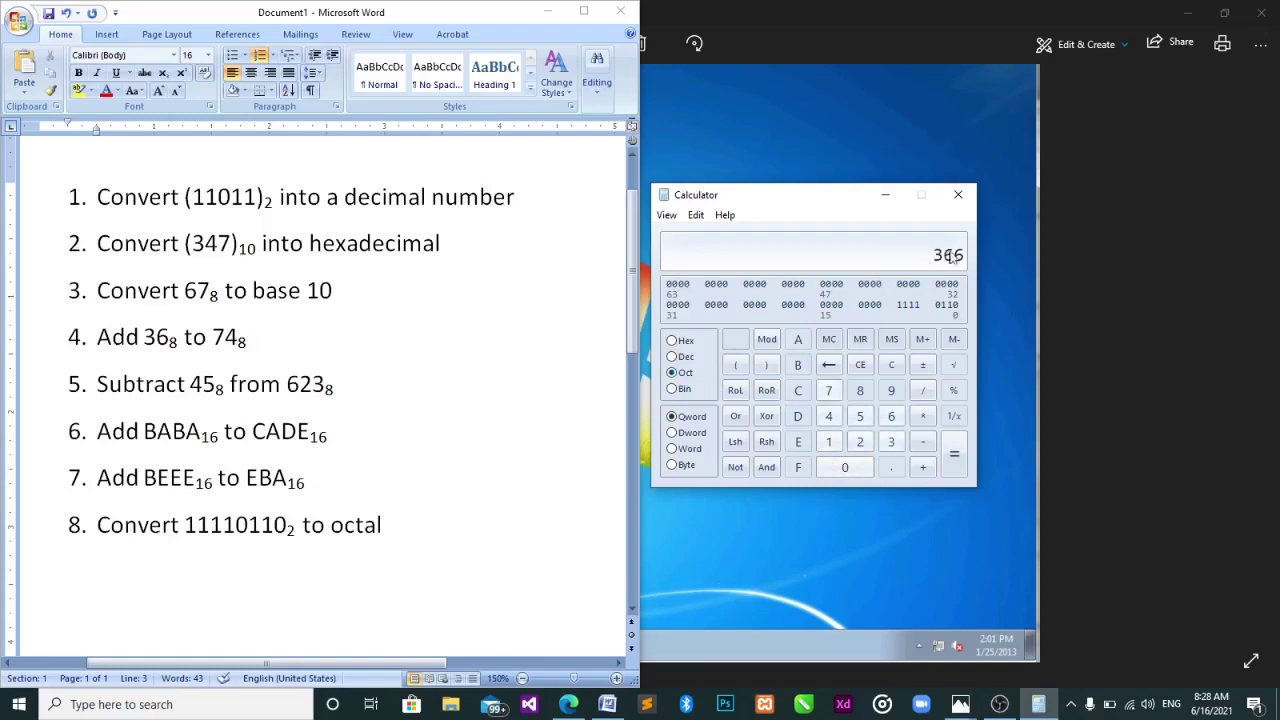
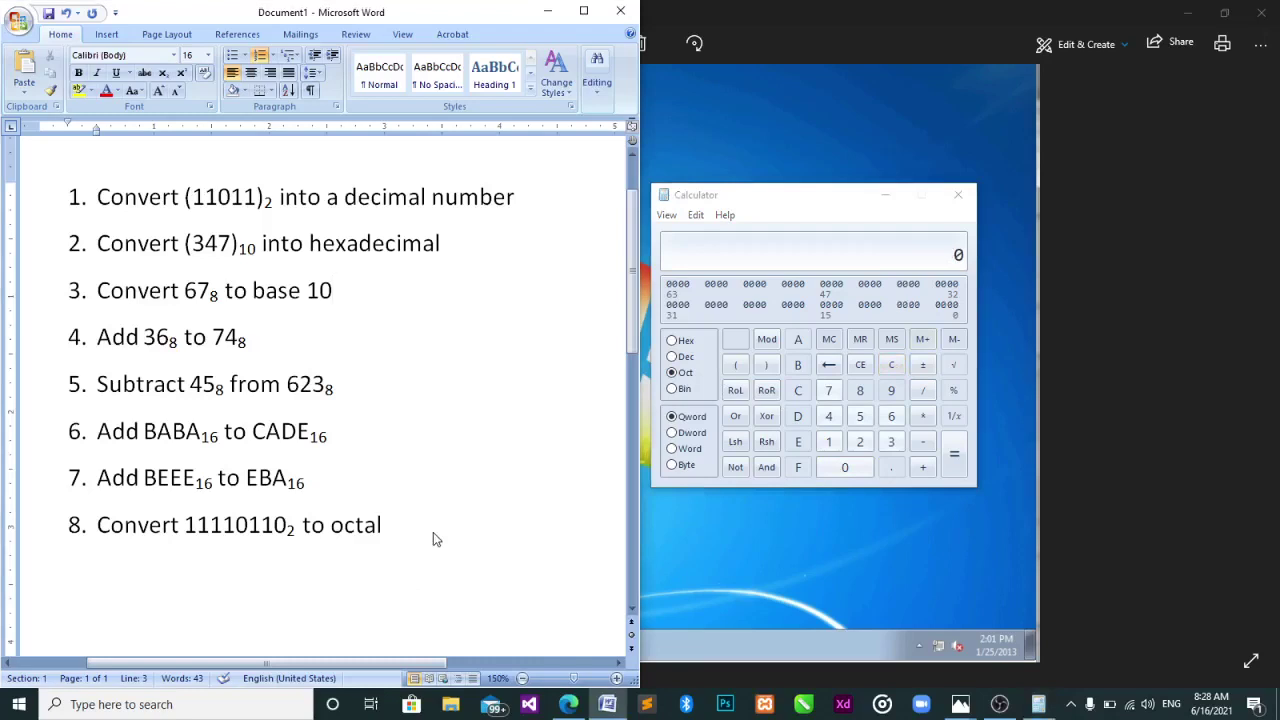
# In the Word document, add a ninth item to the exercise list, beginning with "Add BEAB".
pyautogui.press('Down')
pyautogui.press('Down')
pyautogui.press('Down')
pyautogui.press('Down')
pyautogui.press('Down')
pyautogui.press('Down')
pyautogui.press('BackSpace')
pyautogui.press('Return')
pyautogui.write('add ')
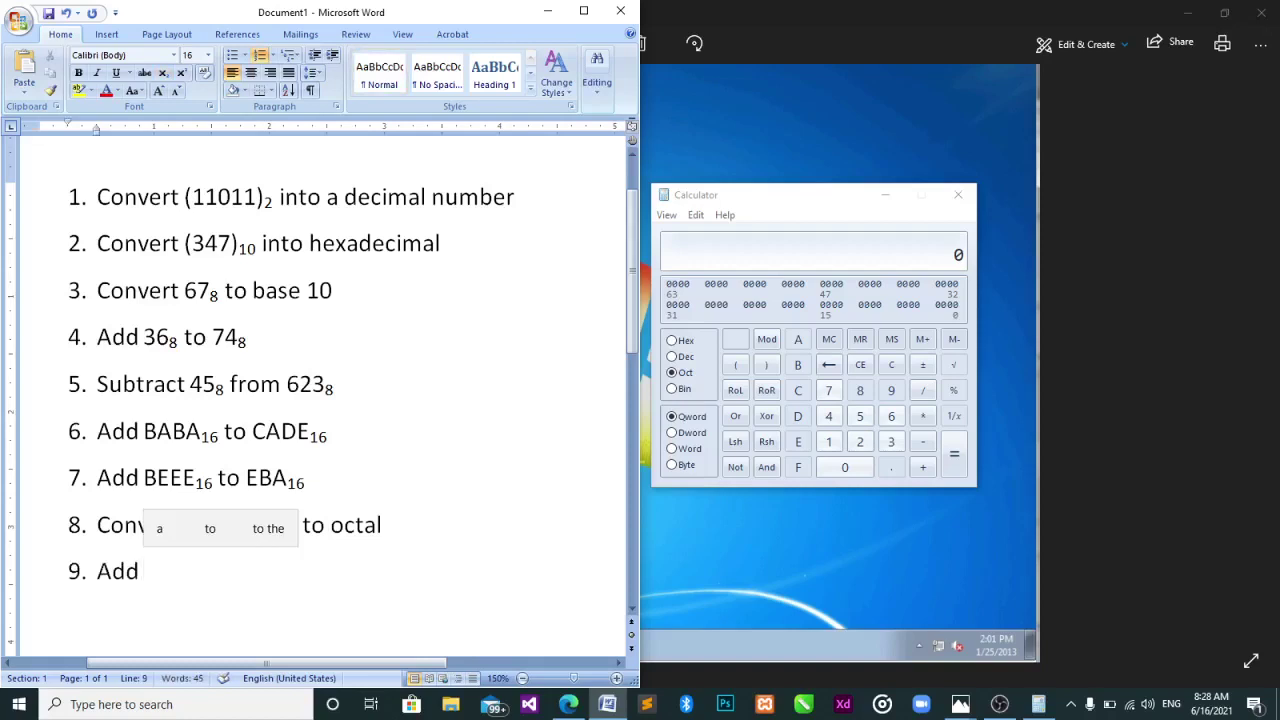
pyautogui.write('BE')
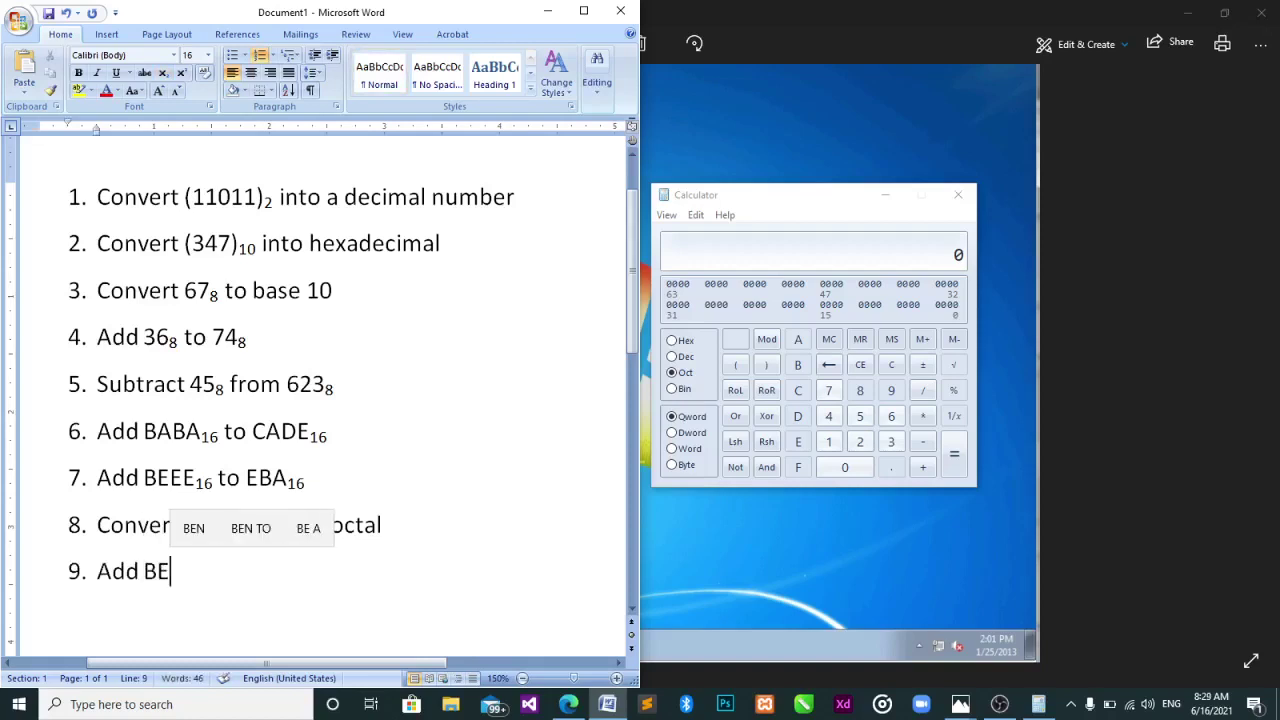
pyautogui.write('AB')
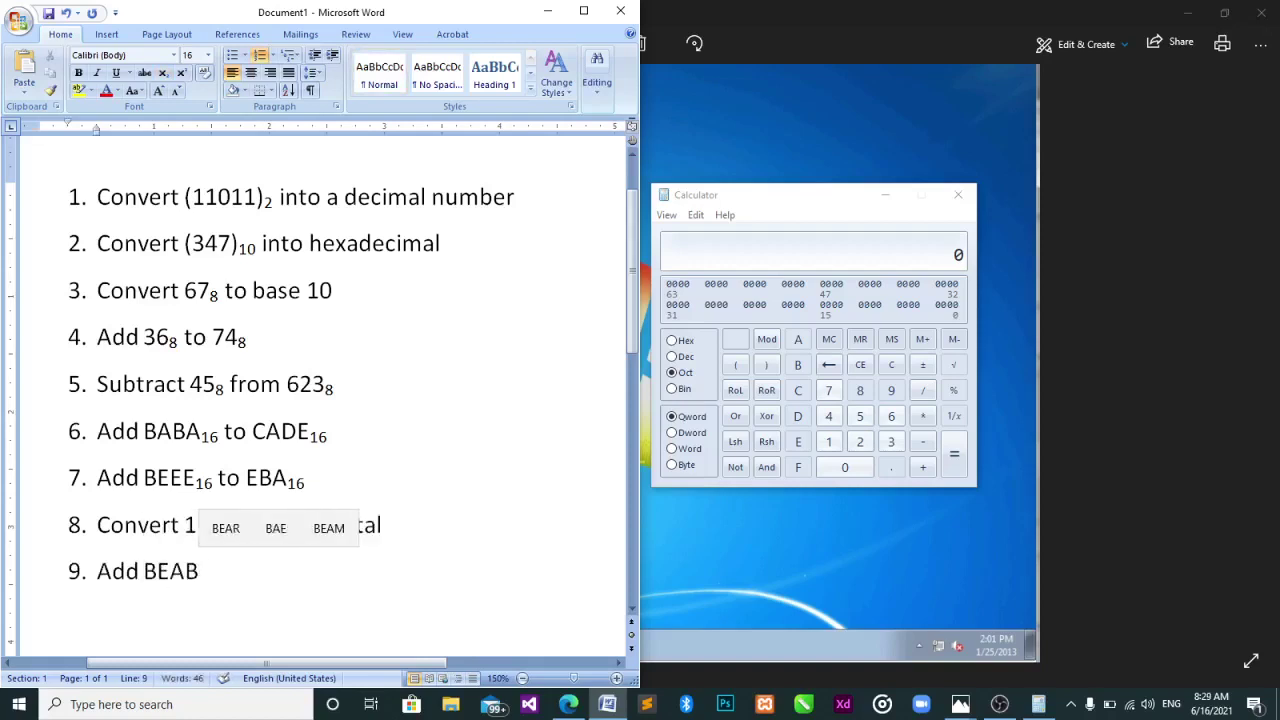
# Append the base 16 to BEAB as a subscript and continue the line with "to" in normal text.
pyautogui.write('16')
pyautogui.hotkey('shift', 'Left')
pyautogui.hotkey('shift', 'Left')
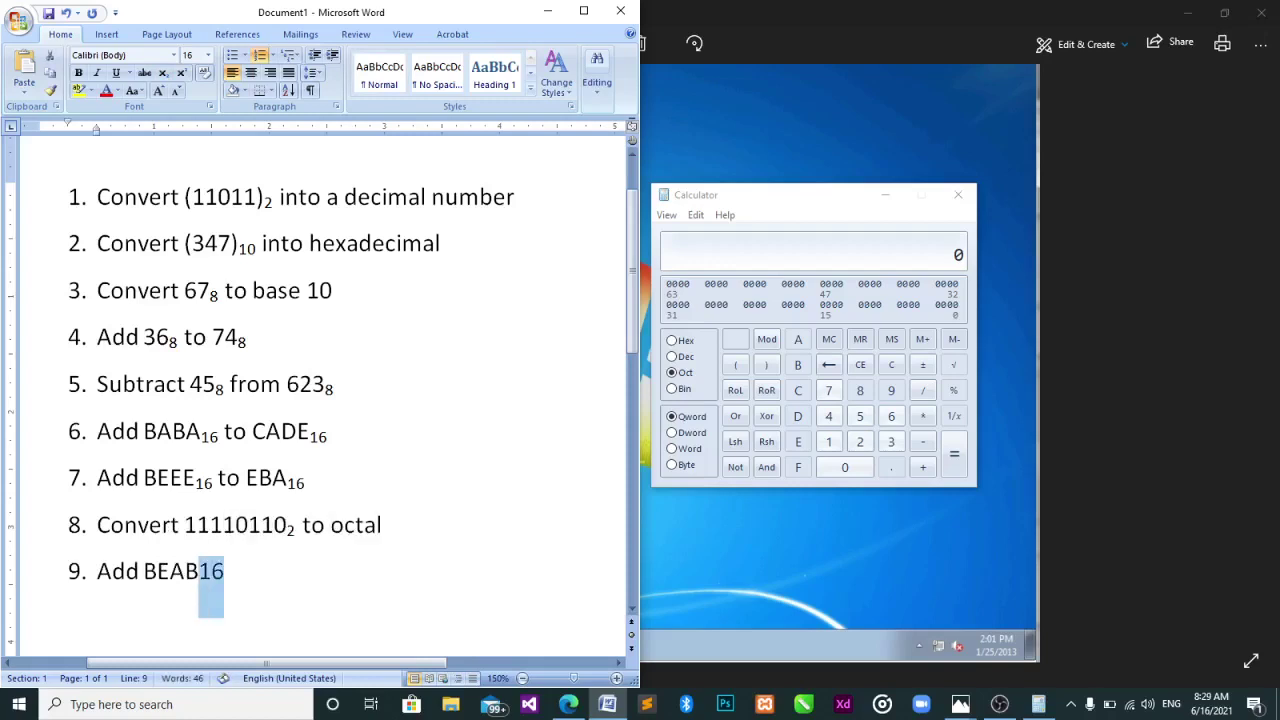
pyautogui.hotkey('ctrl', '=')
pyautogui.write('to ')
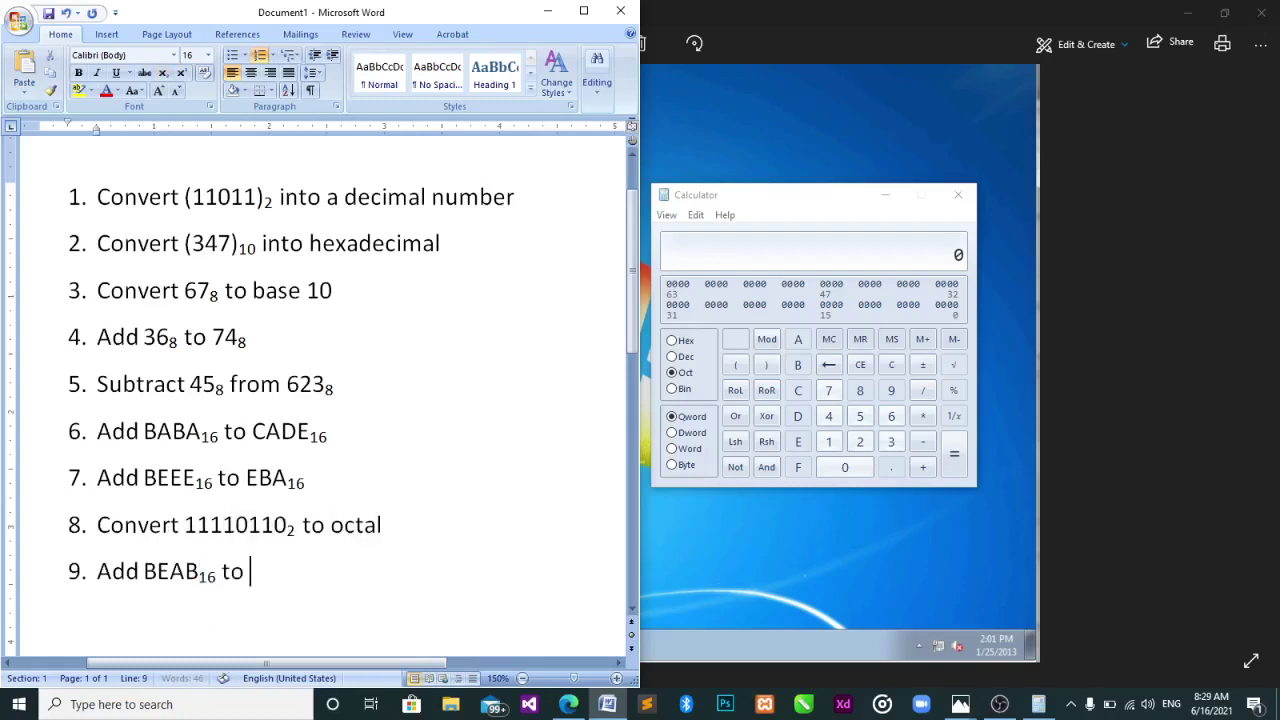
# Complete exercise 9 with the number 456 and its base 8 as a subscript.
pyautogui.write('4567')
pyautogui.press('BackSpace')
pyautogui.write('8')
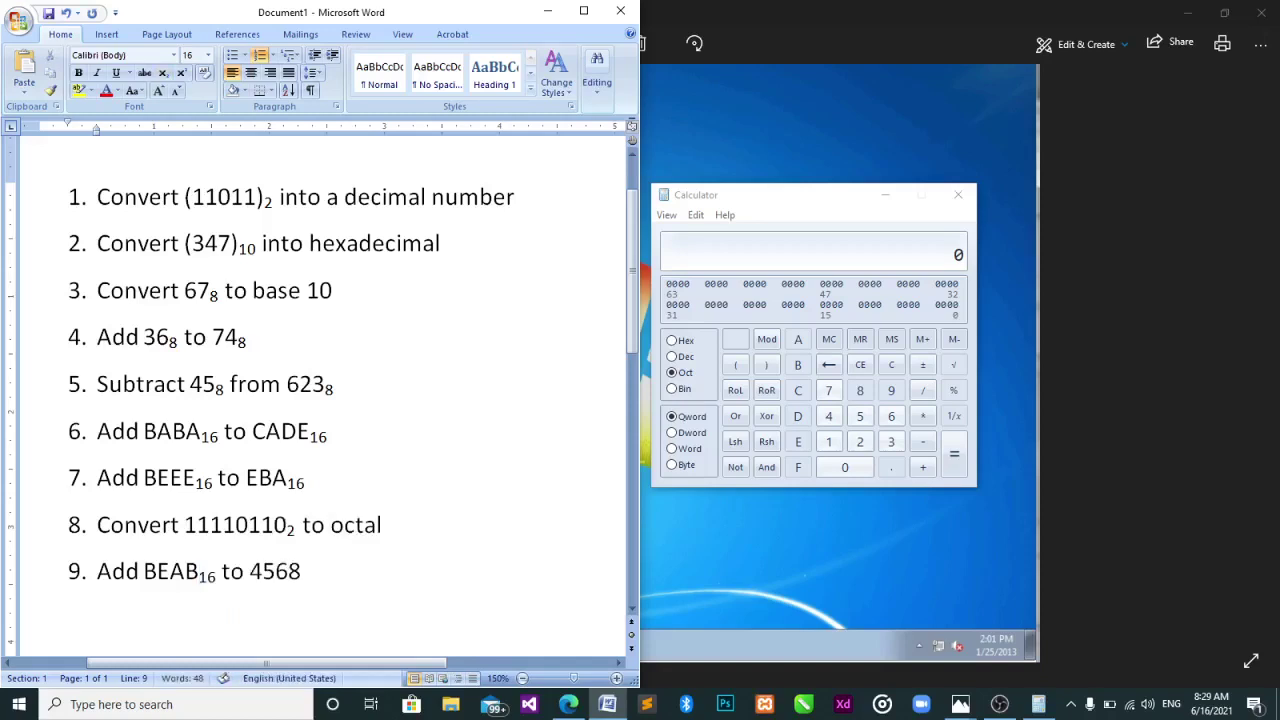
pyautogui.hotkey('shift', 'Left')
pyautogui.hotkey('ctrl', '=')
pyautogui.press('Right')
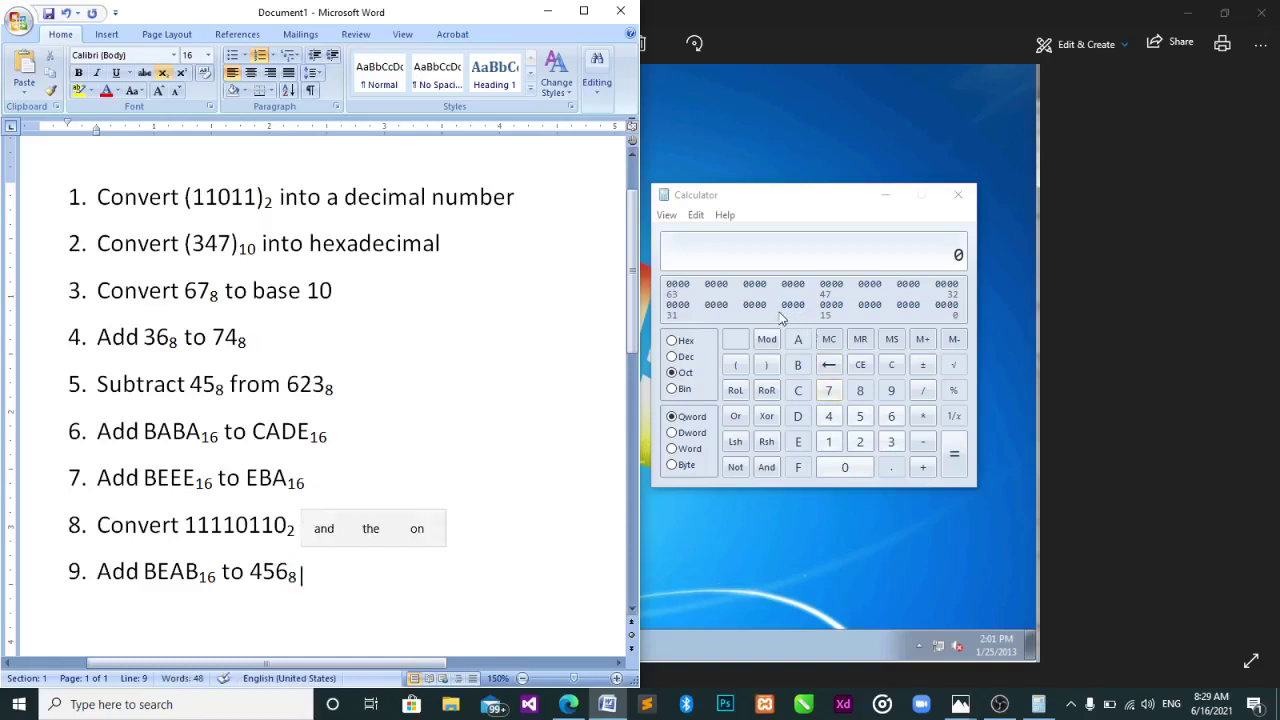
# Switch to the Calculator, enter 456 in octal mode and convert it to hexadecimal.
pyautogui.click(780, 270)
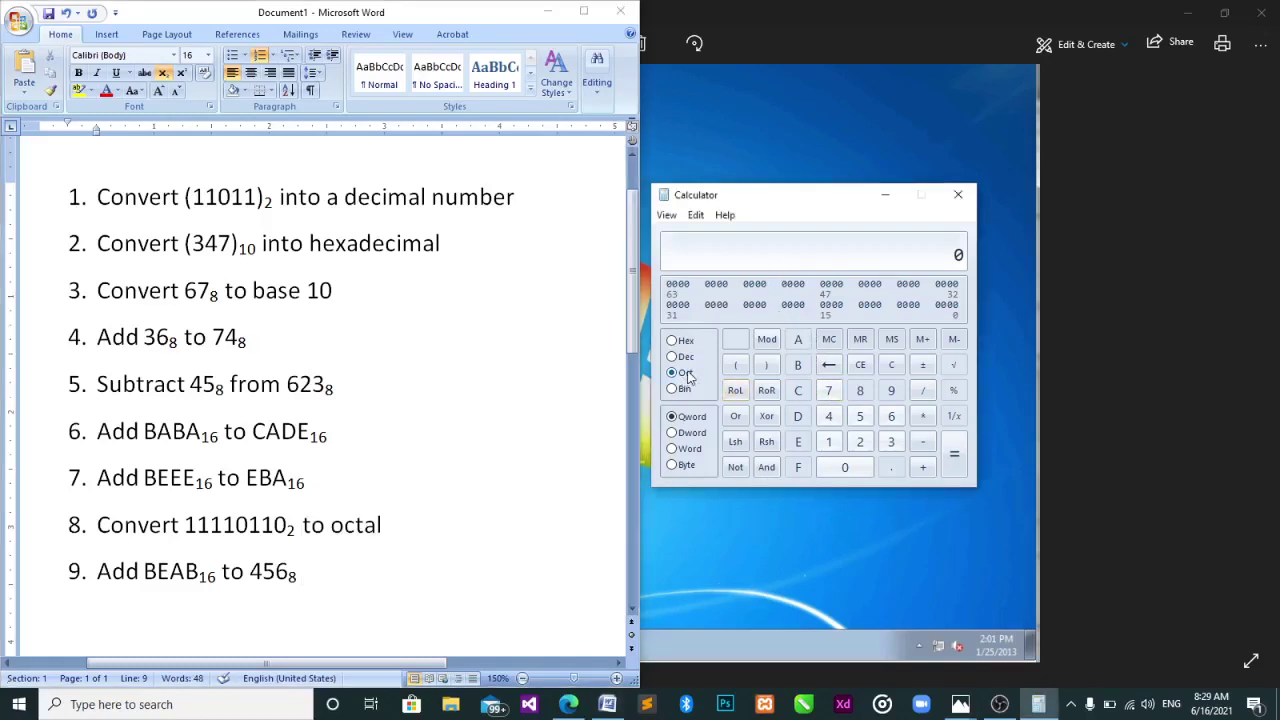
pyautogui.click(828, 416)
pyautogui.click(864, 418)
pyautogui.click(891, 416)
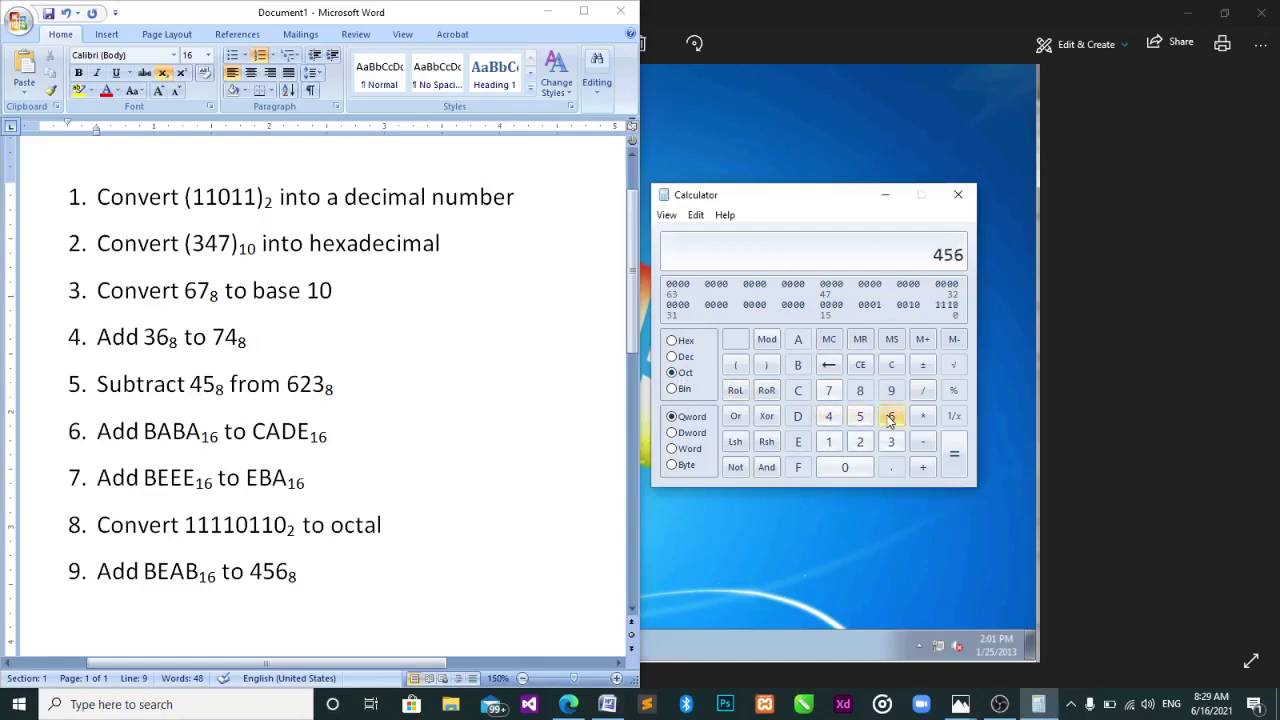
pyautogui.click(686, 341)
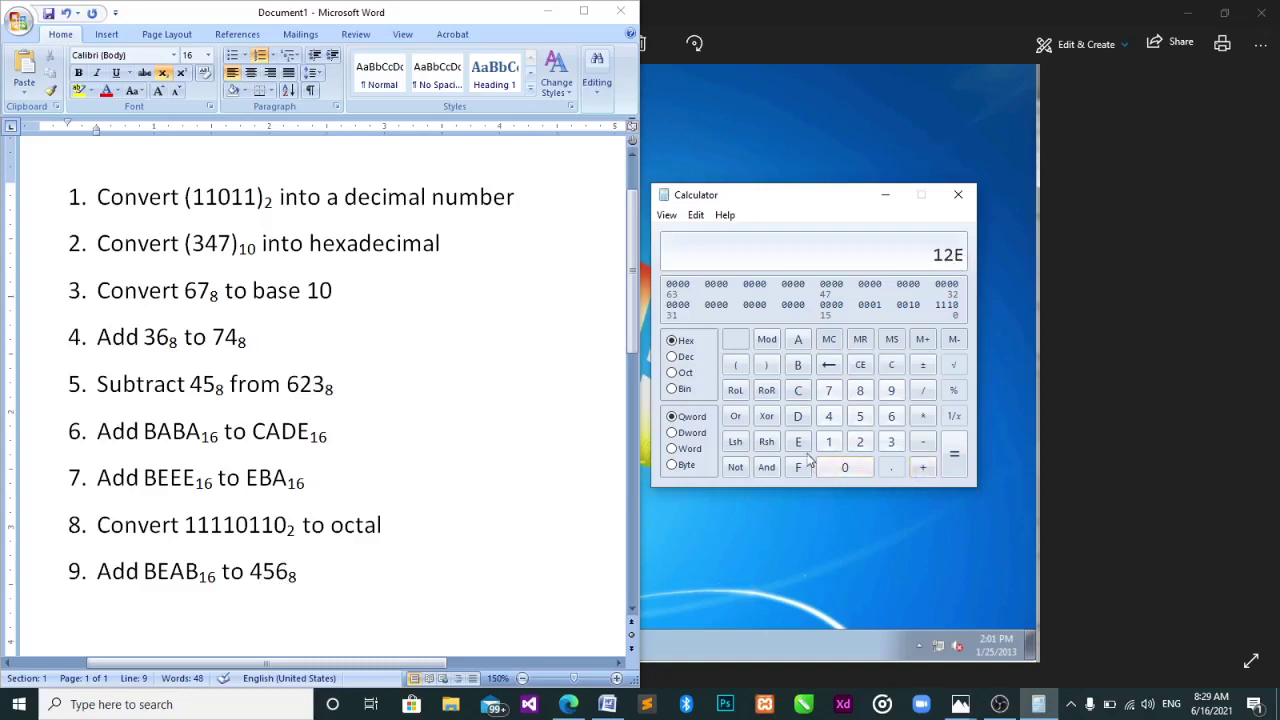
# Add the hexadecimal number BEAB to the converted value and calculate the sum.
pyautogui.click(797, 364)
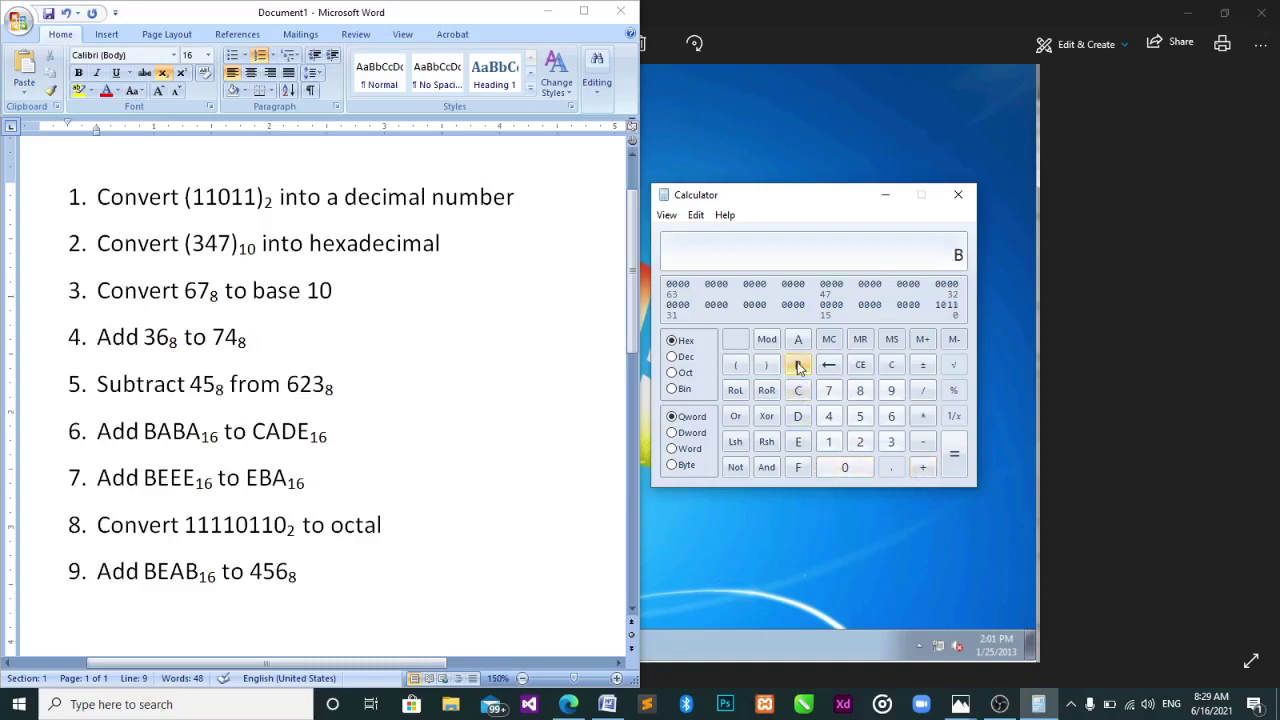
pyautogui.click(798, 446)
pyautogui.click(798, 340)
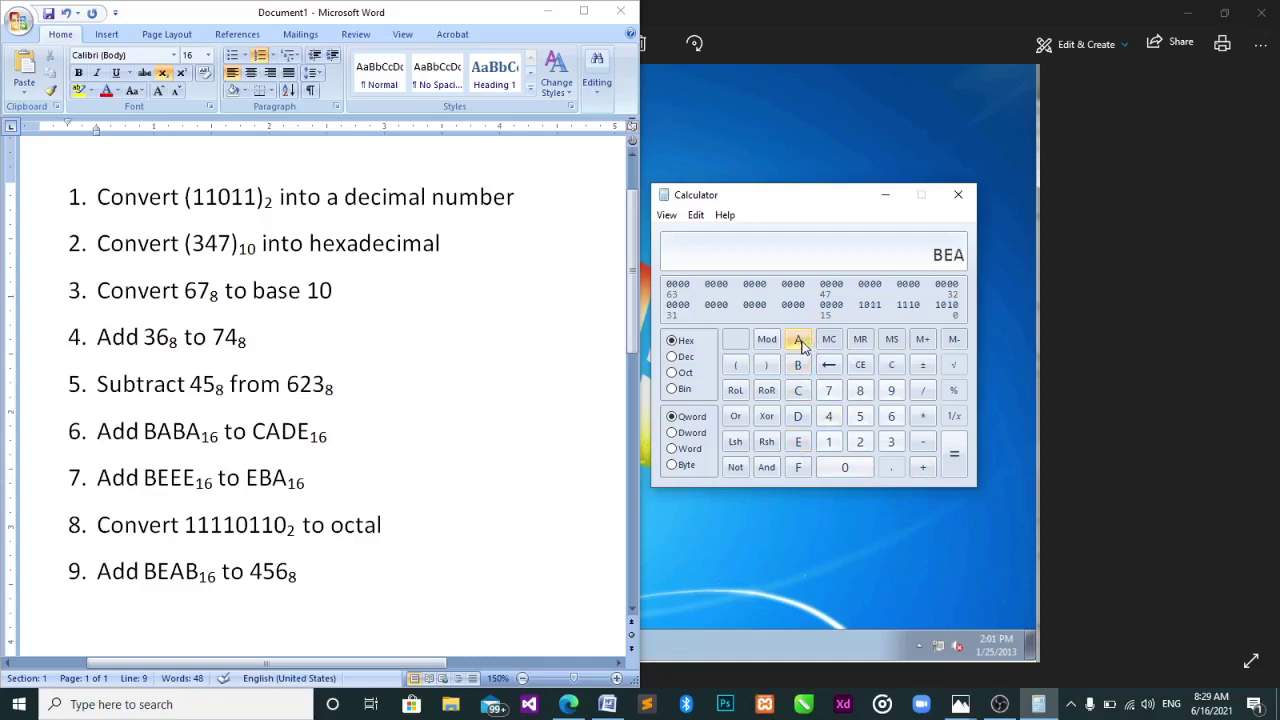
pyautogui.click(799, 366)
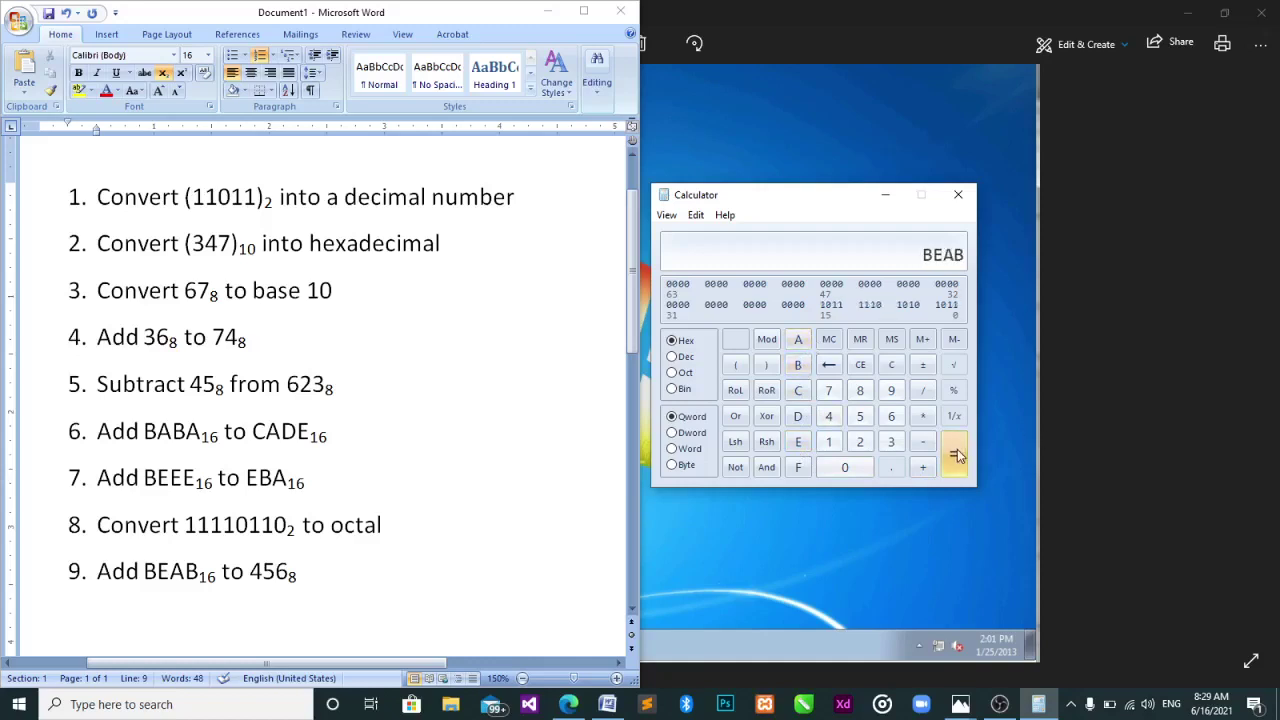
pyautogui.click(955, 455)
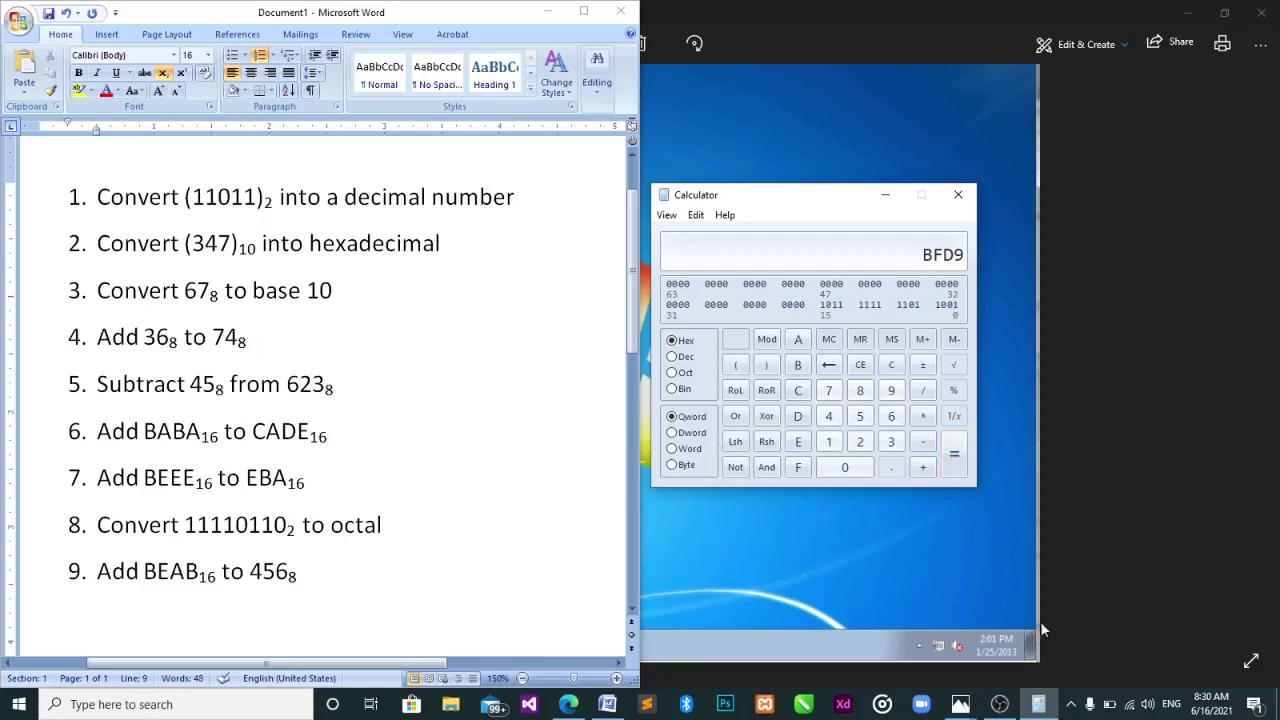
pyautogui.click(999, 704)
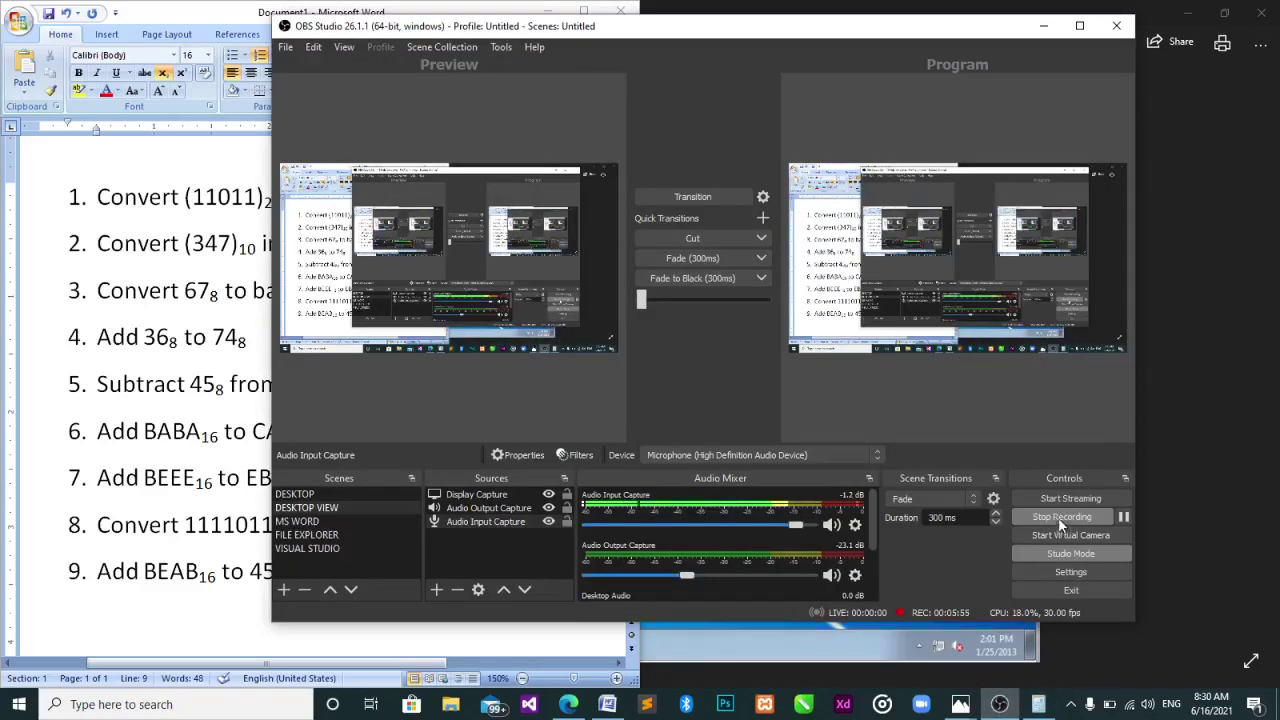